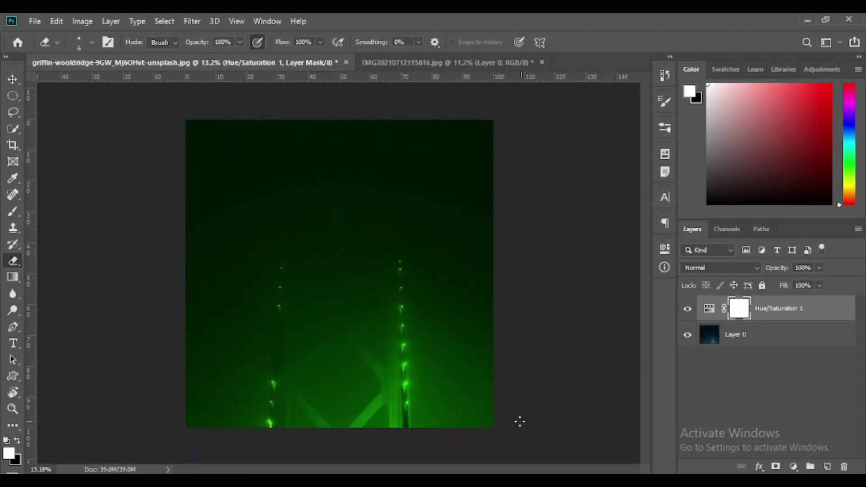
# Step: Paste the cut-out man into the poster and Free Transform him into place
pyautogui.scroll(5, 395, 272)
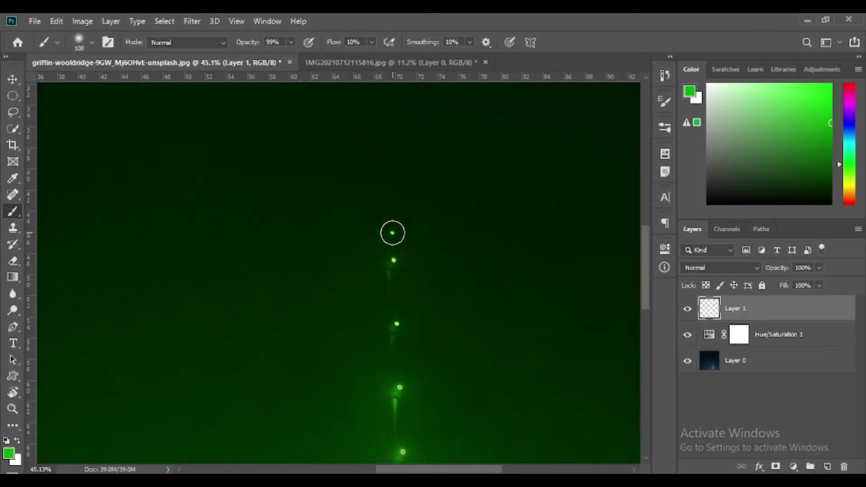
pyautogui.scroll(-3, 392, 233)
pyautogui.scroll(-3, 380, 329)
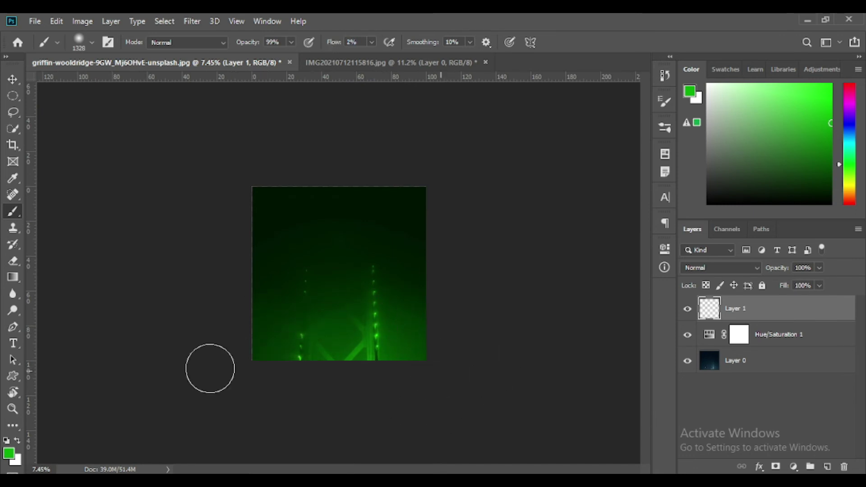
pyautogui.scroll(2, 339, 274)
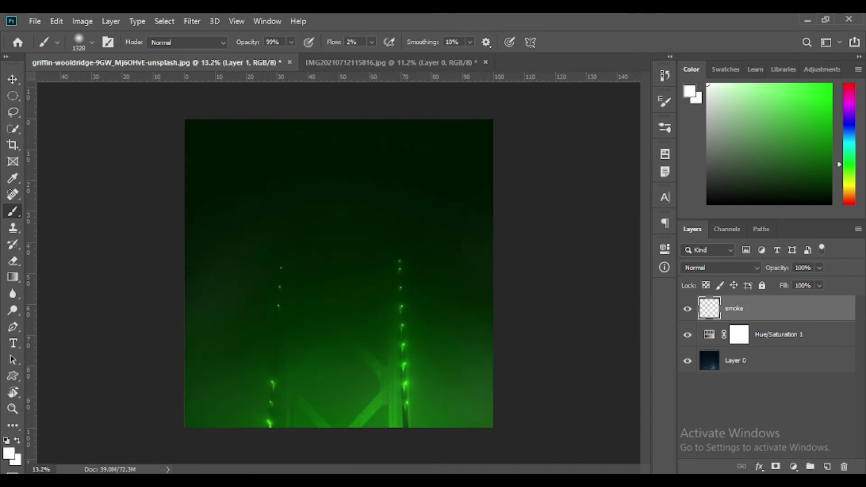
pyautogui.hotkey('ctrl', 'v')
pyautogui.hotkey('ctrl', 't')
pyautogui.moveTo(345, 311)
pyautogui.mouseDown()
pyautogui.moveTo(345, 344)
pyautogui.moveTo(341, 328)
pyautogui.mouseUp()
pyautogui.press('Return')
# Step: Reshape the man's hair with Filter > Liquify, after backing out of Lens Correction
pyautogui.click(192, 21)
pyautogui.click(217, 89)
pyautogui.scroll(5, 358, 183)
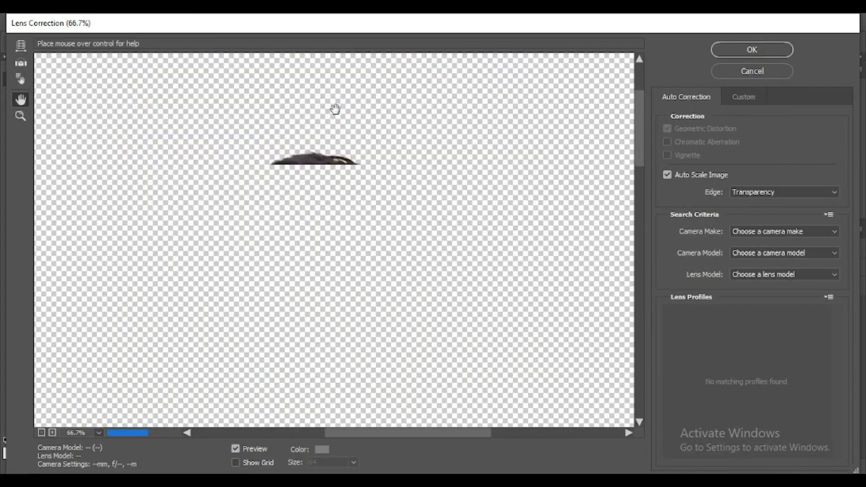
pyautogui.scroll(3, 406, 225)
pyautogui.press('Escape')
pyautogui.click(192, 21)
pyautogui.click(217, 99)
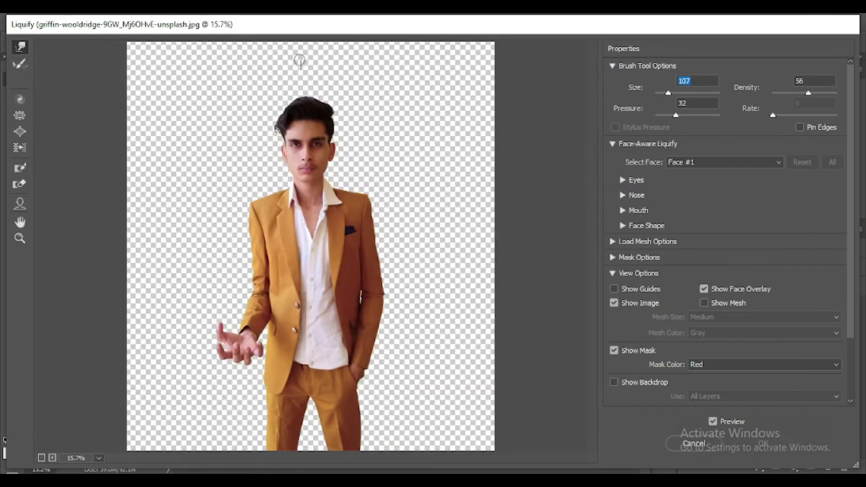
pyautogui.scroll(5, 421, 261)
pyautogui.hscroll(3, 460, 296)
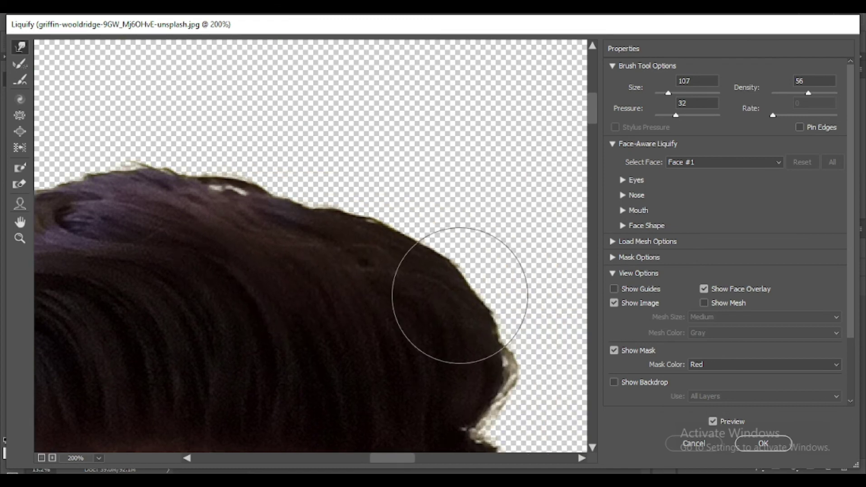
pyautogui.hscroll(-3, 277, 279)
pyautogui.scroll(-5, 451, 203)
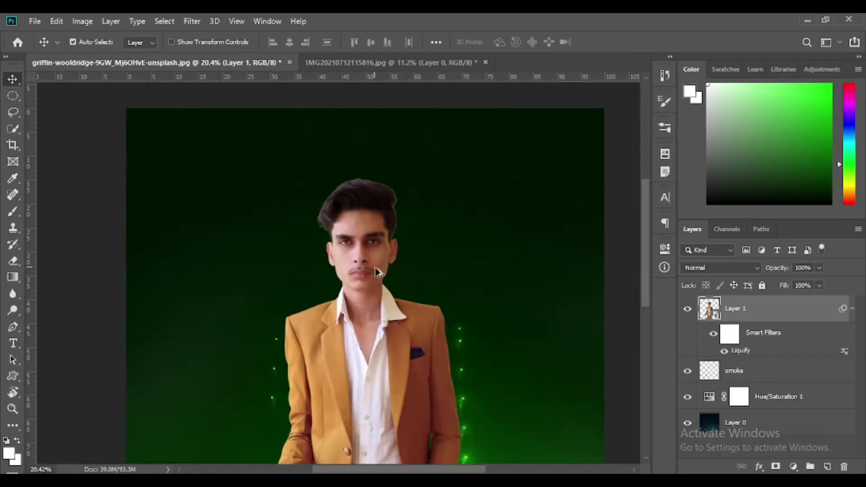
# Step: Clip Exposure to the man and add a clipped, darker green-colorized Hue/Saturation layer
pyautogui.rightClick(812, 309)
pyautogui.click(697, 257)
pyautogui.click(720, 115)
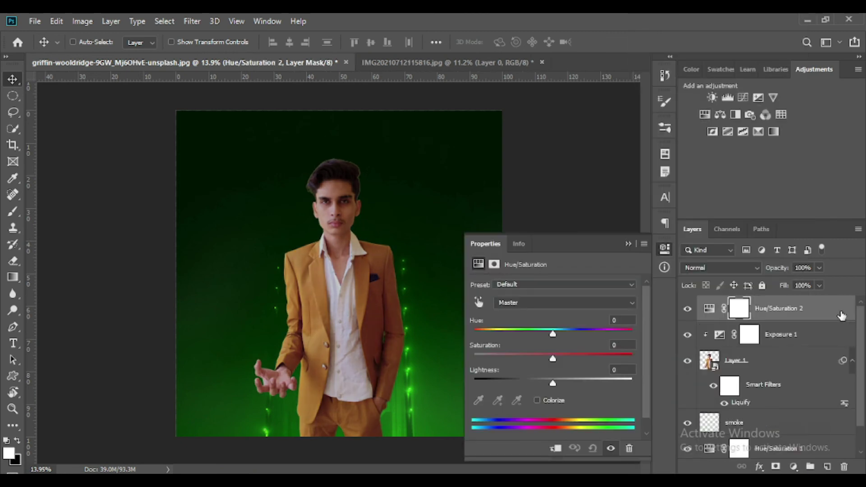
pyautogui.click(536, 400)
pyautogui.moveTo(476, 334); pyautogui.dragTo(525, 334)
pyautogui.moveTo(553, 383); pyautogui.dragTo(523, 383)
pyautogui.moveTo(573, 359); pyautogui.dragTo(547, 359)
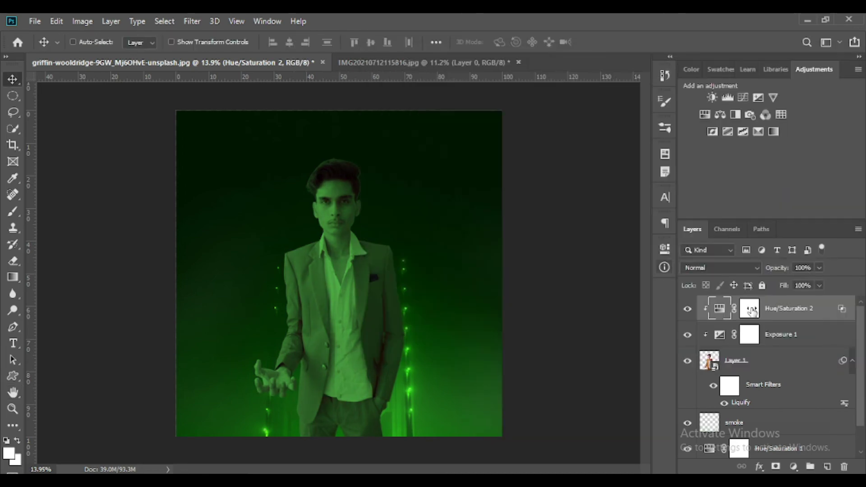
# Step: Heal away the man's pocket square with the Spot Healing Brush
pyautogui.scroll(5, 368, 276)
pyautogui.press('j')
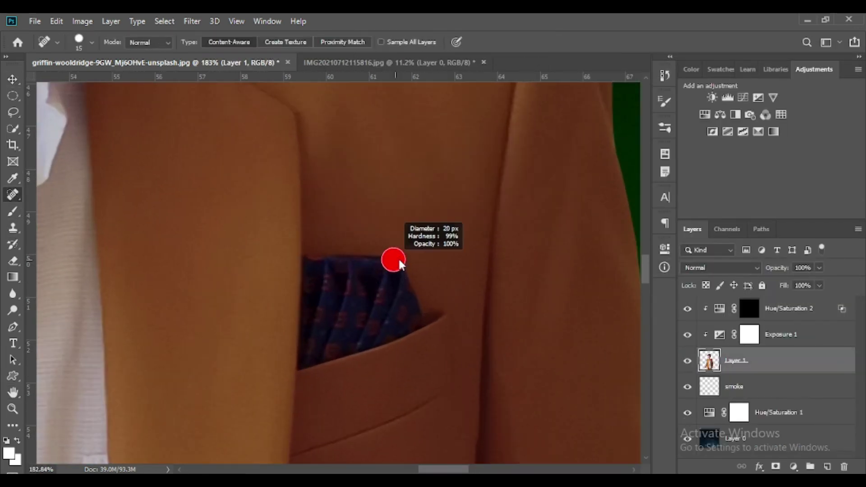
pyautogui.moveTo(310, 270); pyautogui.dragTo(306, 361)
pyautogui.hotkey('ctrl', '0')
pyautogui.scroll(5, 336, 296)
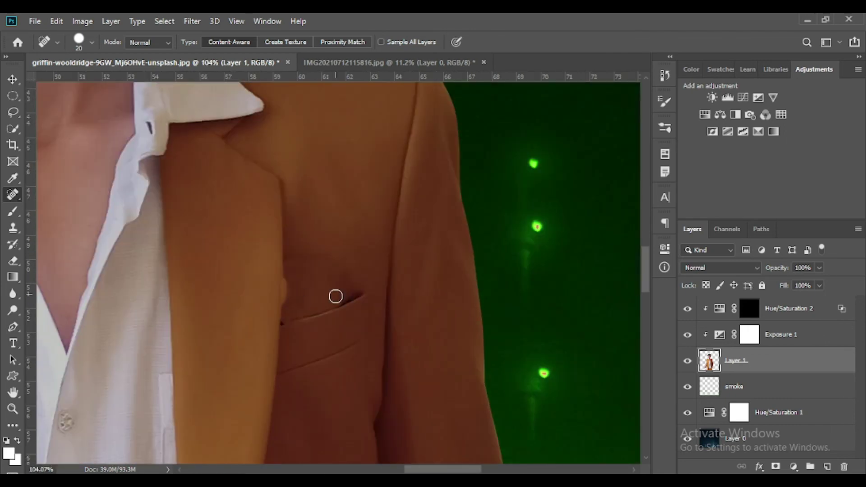
pyautogui.hotkey('ctrl', '0')
# Step: Paint white on the Hue/Saturation 2 mask over the right sleeve and left jacket
pyautogui.click(750, 308)
pyautogui.press('b')
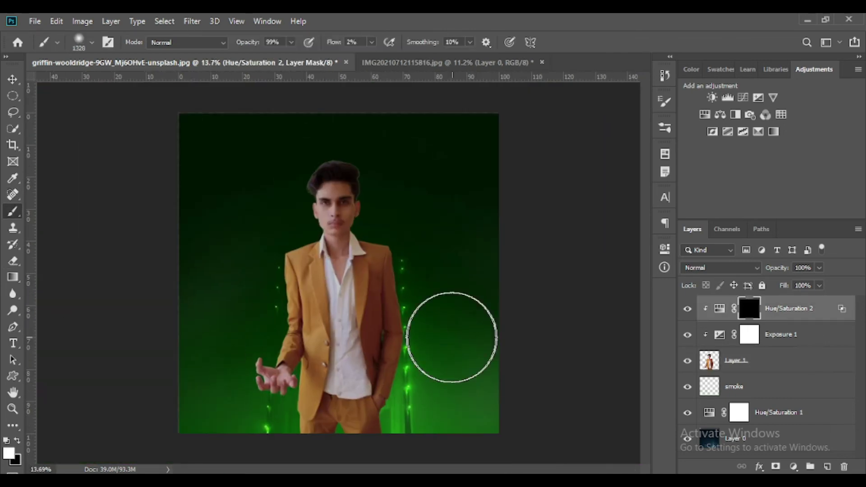
pyautogui.scroll(4, 451, 332)
pyautogui.moveTo(379, 270); pyautogui.dragTo(379, 253)
pyautogui.scroll(2, 379, 261)
pyautogui.rightClick(397, 232)
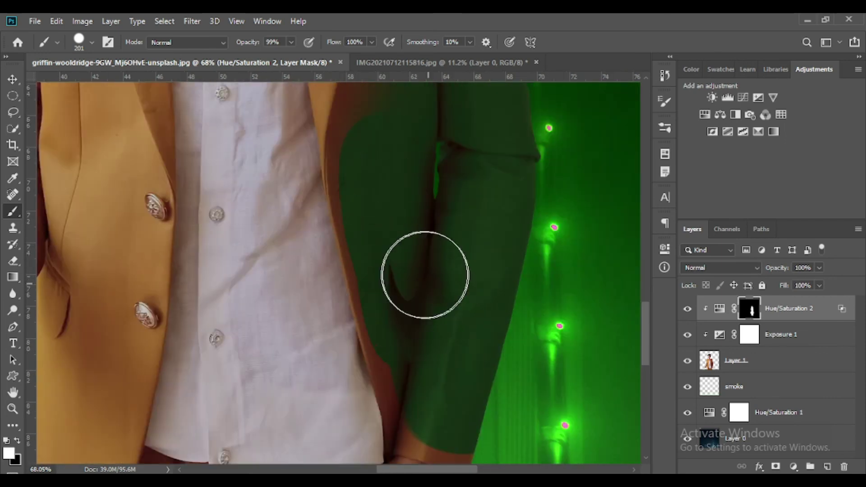
pyautogui.scroll(6, 402, 200)
pyautogui.hscroll(-3, 403, 200)
pyautogui.moveTo(316, 171); pyautogui.dragTo(338, 212)
pyautogui.scroll(-4, 367, 271)
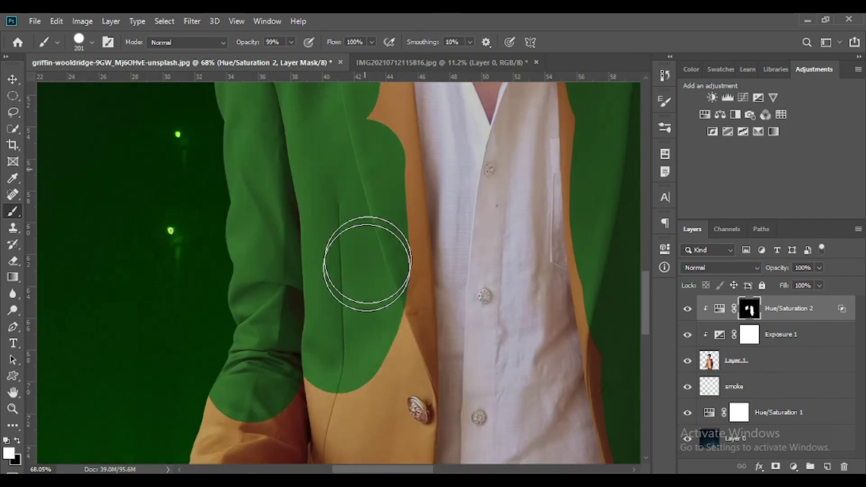
pyautogui.scroll(-3, 380, 145)
pyautogui.moveTo(253, 316); pyautogui.dragTo(371, 366)
# Step: Paint the jacket's lower edge and shoulder green with a smaller brush
pyautogui.scroll(-5, 371, 367)
pyautogui.scroll(2, 325, 248)
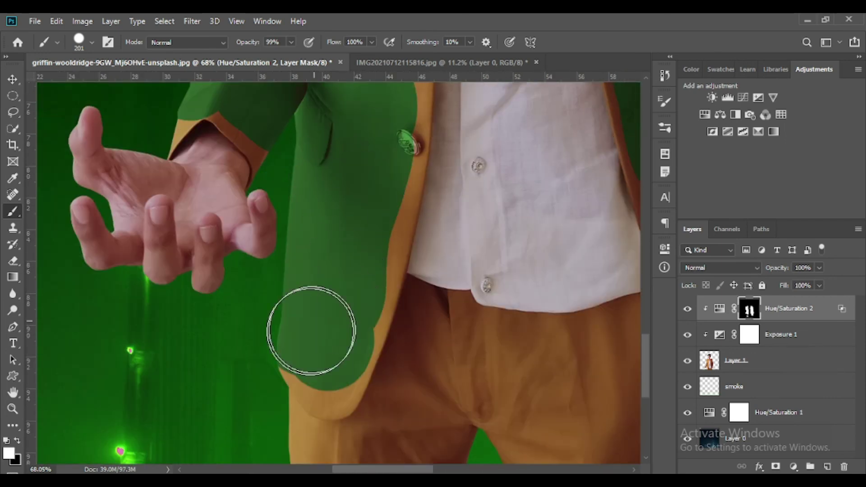
pyautogui.scroll(5, 316, 328)
pyautogui.moveTo(456, 253); pyautogui.dragTo(212, 263)
pyautogui.rightClick(333, 265)
pyautogui.moveTo(388, 299); pyautogui.dragTo(382, 300)
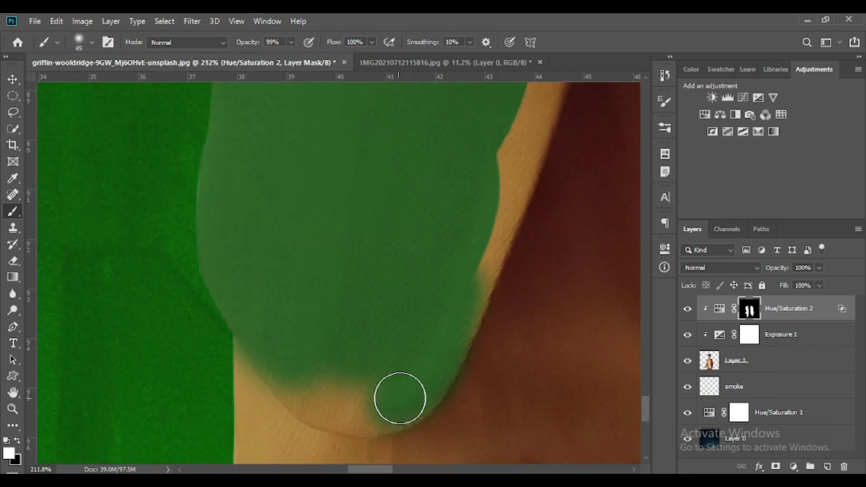
pyautogui.hscroll(5, 399, 399)
pyautogui.scroll(4, 458, 425)
pyautogui.moveTo(433, 104); pyautogui.dragTo(427, 187)
pyautogui.scroll(3, 426, 239)
pyautogui.moveTo(473, 90); pyautogui.dragTo(402, 360)
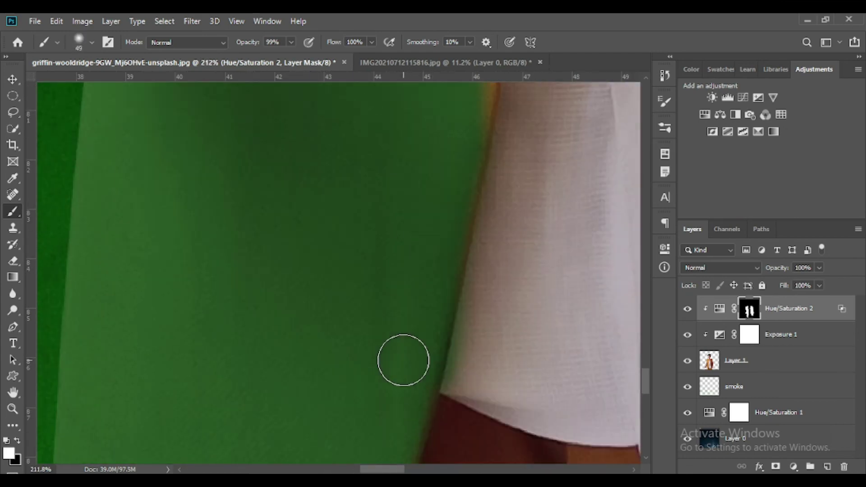
# Step: Erase the mask over the jacket button to restore its original colour
pyautogui.press('e')
pyautogui.scroll(6, 501, 251)
pyautogui.scroll(3, 451, 279)
pyautogui.click(428, 311)
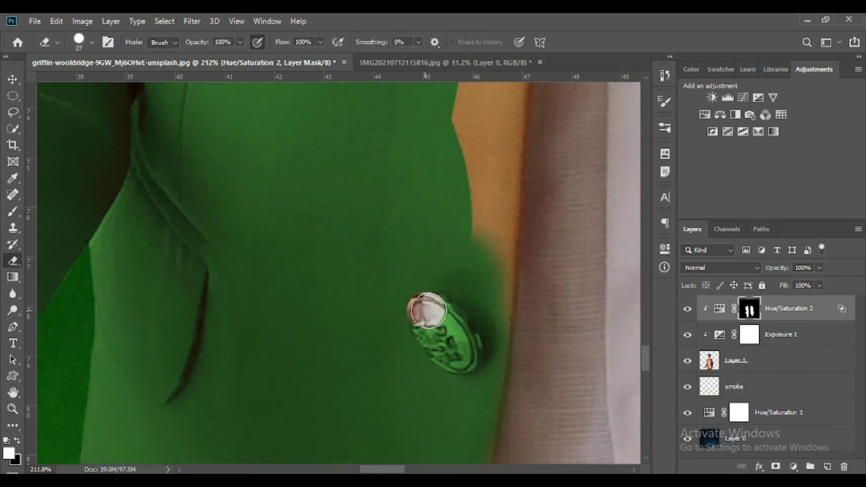
pyautogui.scroll(7, 496, 226)
pyautogui.scroll(-5, 483, 415)
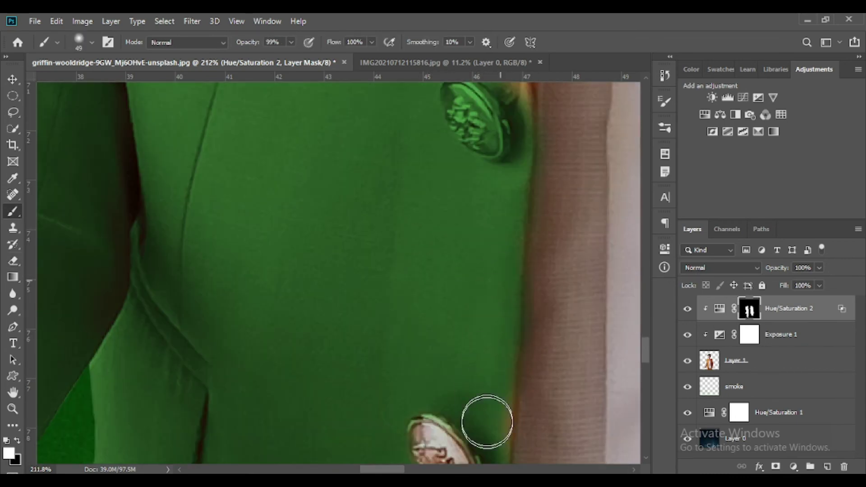
pyautogui.scroll(6, 497, 342)
# Step: Repaint green down the jacket's centre on the mask with the brush
pyautogui.press('b')
pyautogui.scroll(2, 497, 334)
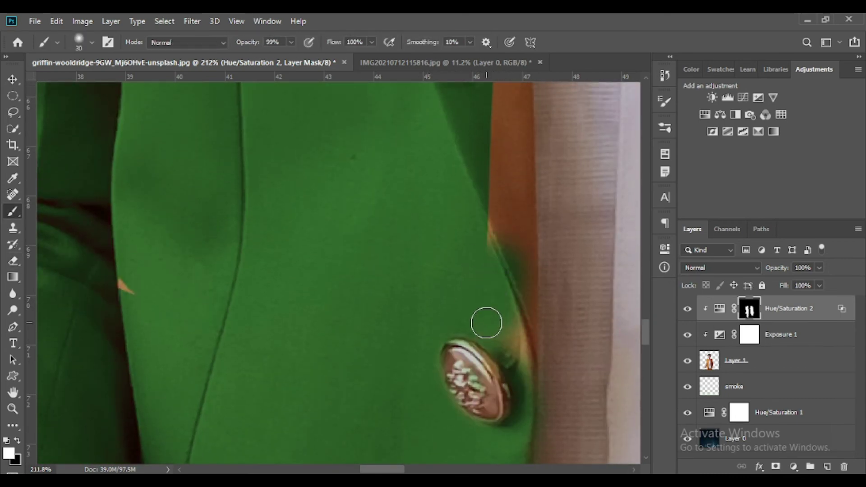
pyautogui.scroll(9, 499, 271)
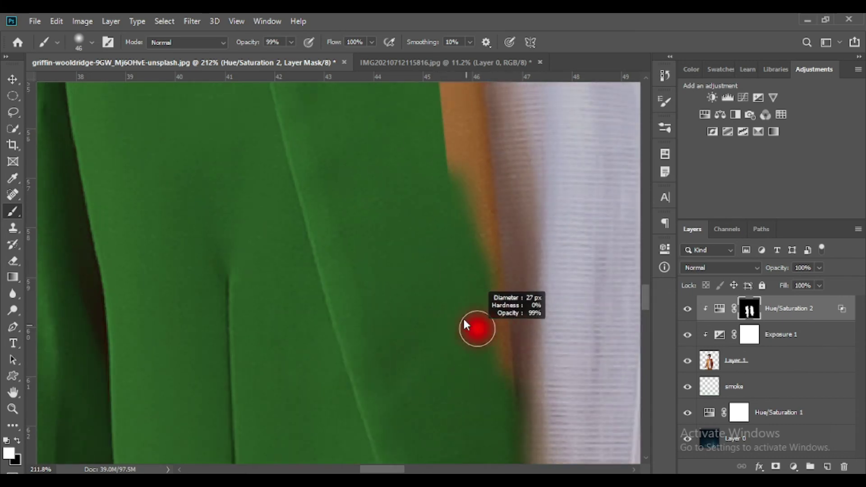
pyautogui.scroll(2, 449, 317)
pyautogui.scroll(3, 447, 286)
pyautogui.scroll(2, 422, 314)
pyautogui.scroll(3, 395, 221)
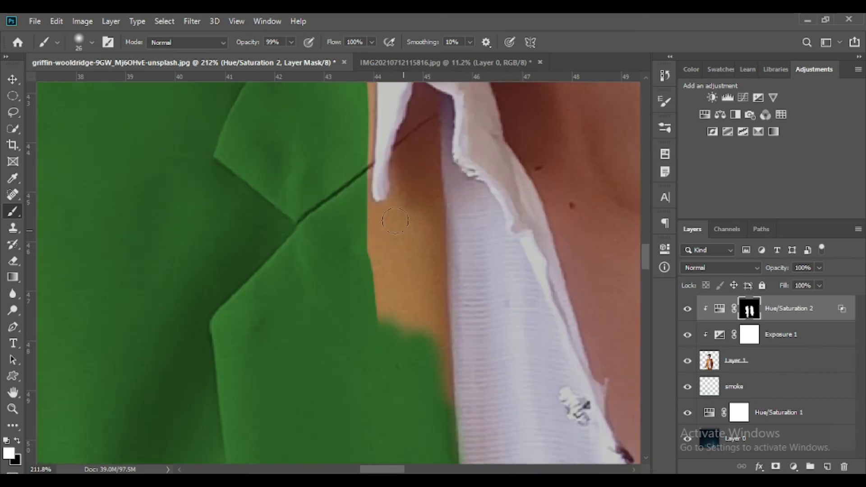
pyautogui.scroll(2, 395, 221)
pyautogui.moveTo(424, 164)
pyautogui.mouseDown()
pyautogui.moveTo(390, 296)
pyautogui.moveTo(433, 371)
pyautogui.mouseUp()
pyautogui.scroll(2, 411, 238)
pyautogui.press('[')
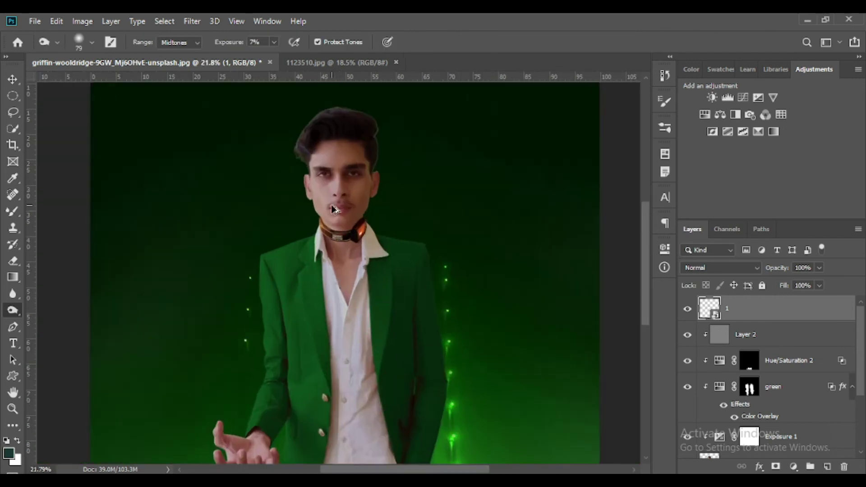
# Step: Name the new layer 'shadfow' and paint a soft shadow under the collar's lower edge
pyautogui.write('fow')
pyautogui.press('Return')
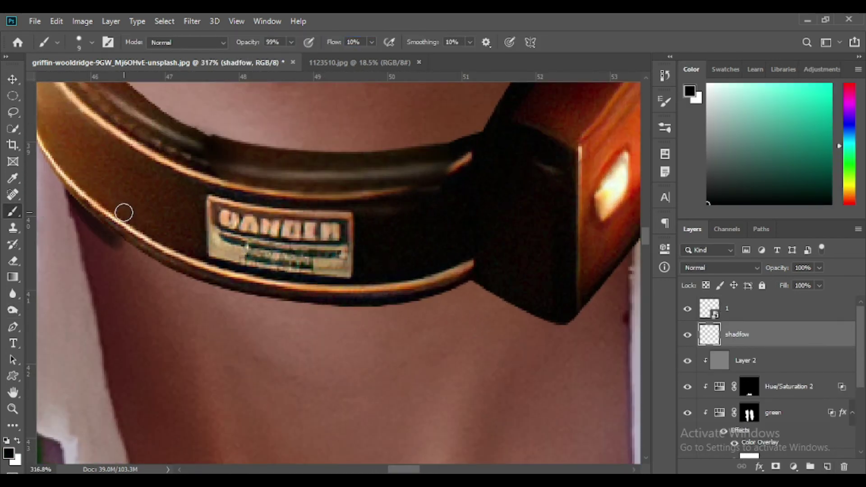
pyautogui.moveTo(124, 212); pyautogui.dragTo(161, 251)
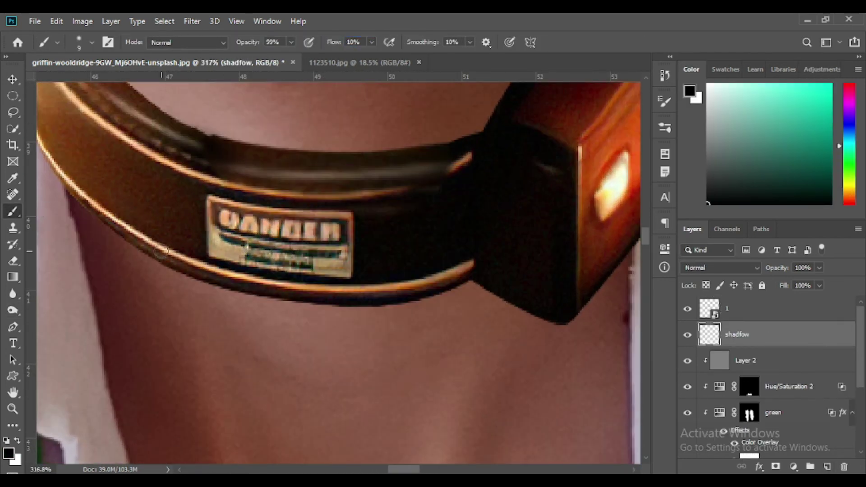
pyautogui.hscroll(5, 478, 247)
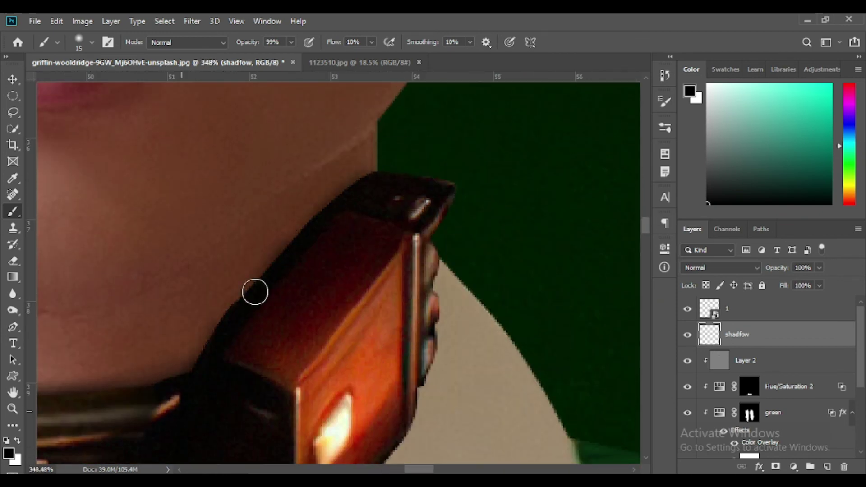
pyautogui.scroll(-5, 228, 338)
pyautogui.scroll(-5, 154, 428)
pyautogui.moveTo(710, 309); pyautogui.dragTo(712, 348)
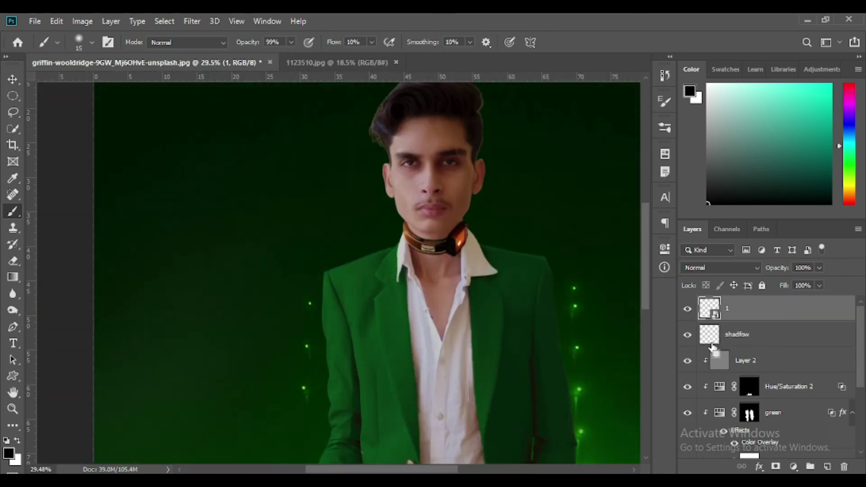
# Step: Add a Hue/Saturation adjustment clipped to the collar, with its mask inverted
pyautogui.click(815, 69)
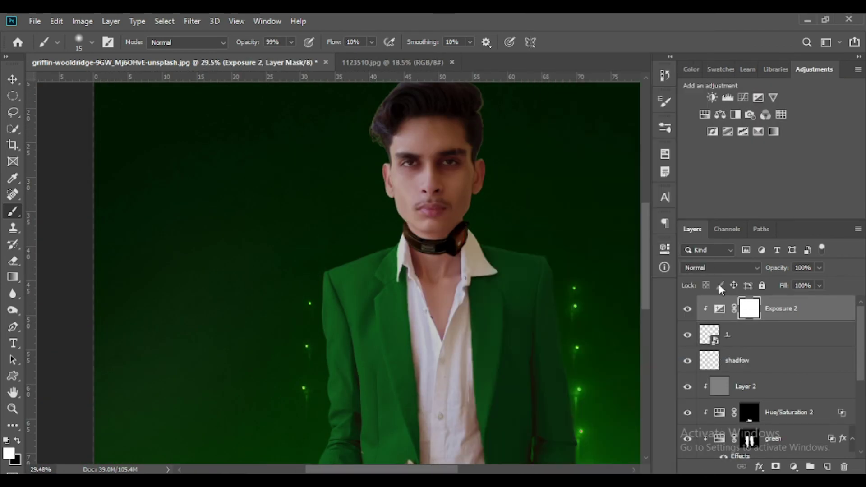
pyautogui.click(711, 114)
pyautogui.rightClick(789, 308)
pyautogui.click(612, 257)
pyautogui.hotkey('ctrl', 'i')
pyautogui.scroll(5, 428, 239)
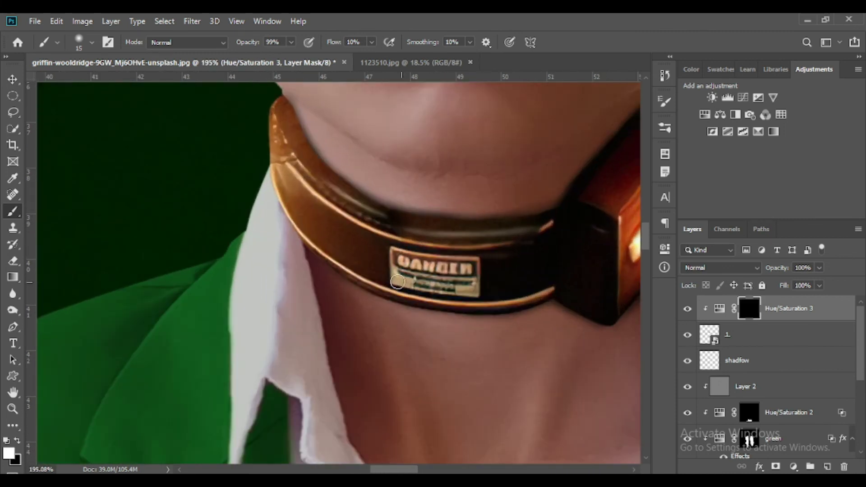
pyautogui.scroll(-5, 459, 302)
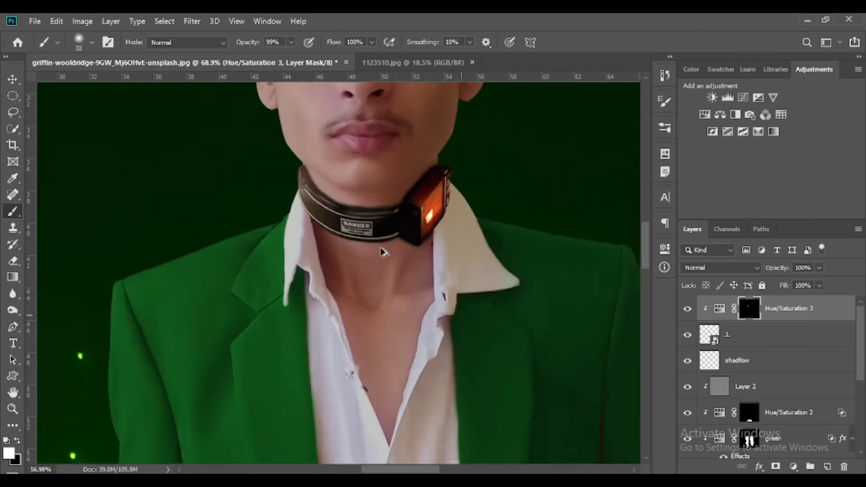
pyautogui.scroll(-3, 383, 248)
# Step: Darken the suit's green Hue/Saturation layer, lowering Lightness to -64
pyautogui.click(773, 439)
pyautogui.doubleClick(720, 317)
pyautogui.moveTo(560, 355); pyautogui.dragTo(541, 360)
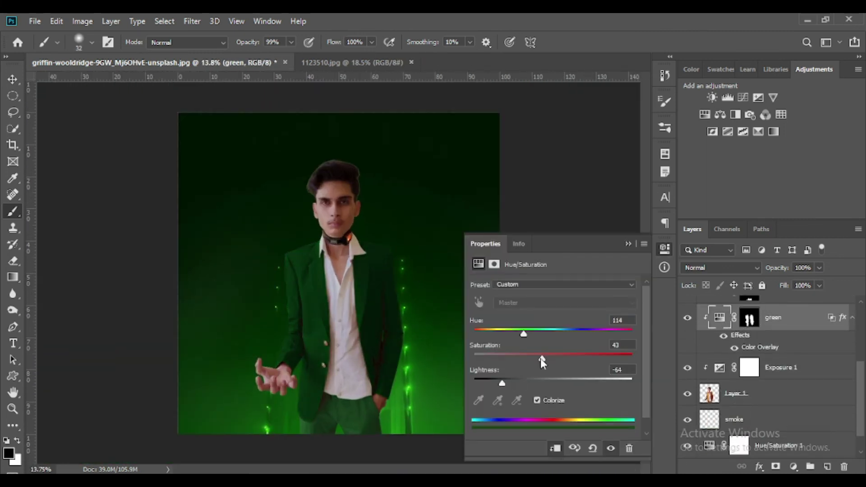
pyautogui.moveTo(809, 285); pyautogui.dragTo(853, 294)
# Step: Give the green layer a Color Overlay in Overlay blend at 44% opacity
pyautogui.click(749, 318)
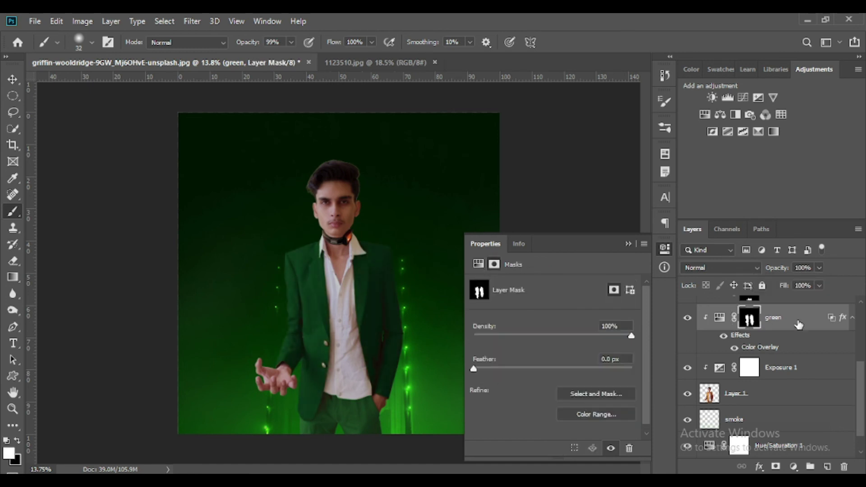
pyautogui.doubleClick(794, 321)
pyautogui.click(451, 225)
pyautogui.click(667, 102)
pyautogui.click(654, 252)
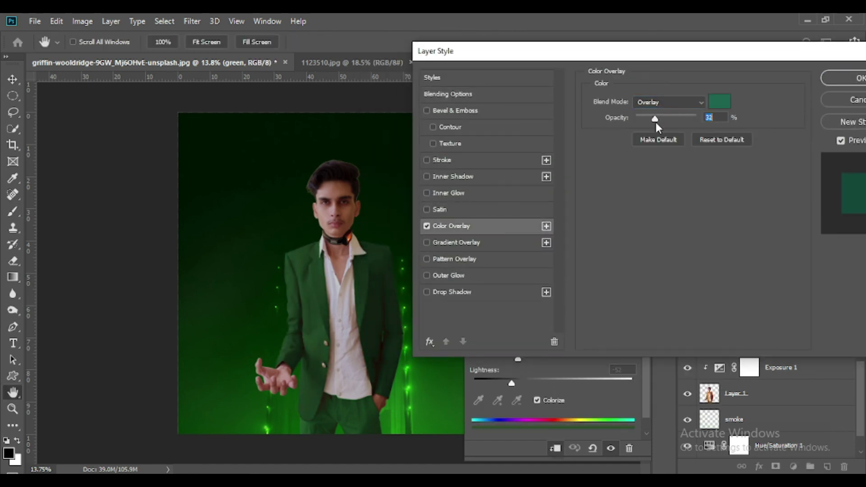
pyautogui.click(831, 80)
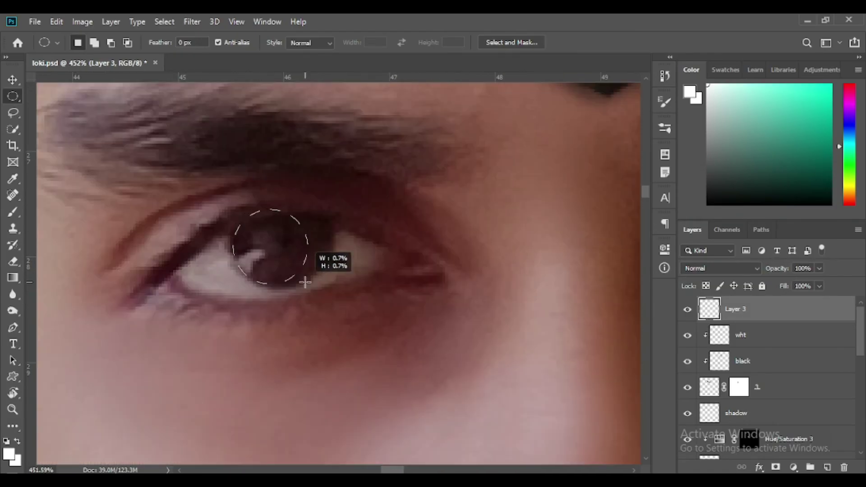
# Step: Stroke a bright green ring around the iris from an elliptical selection
pyautogui.moveTo(305, 282); pyautogui.dragTo(315, 276)
pyautogui.rightClick(290, 237)
pyautogui.click(339, 401)
pyautogui.click(386, 145)
pyautogui.click(715, 154)
pyautogui.click(514, 114)
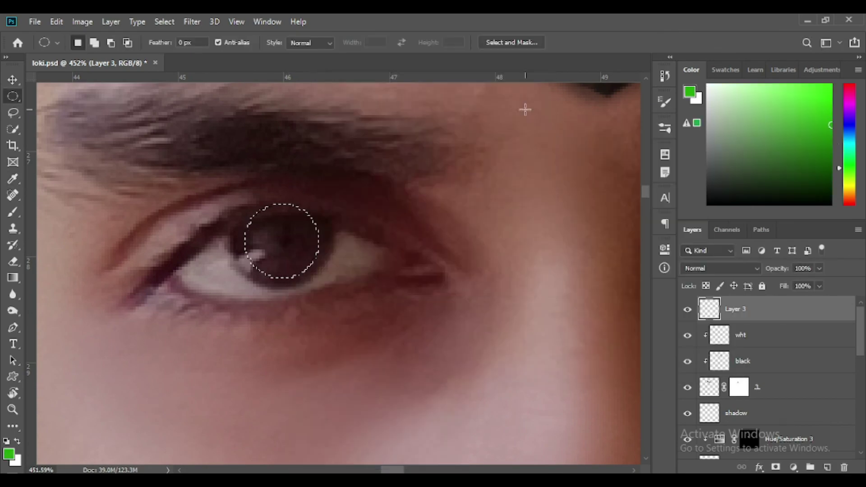
# Step: Erase the top of the green iris ring with a smaller eraser
pyautogui.scroll(-5, 339, 249)
pyautogui.scroll(5, 324, 224)
pyautogui.press('e')
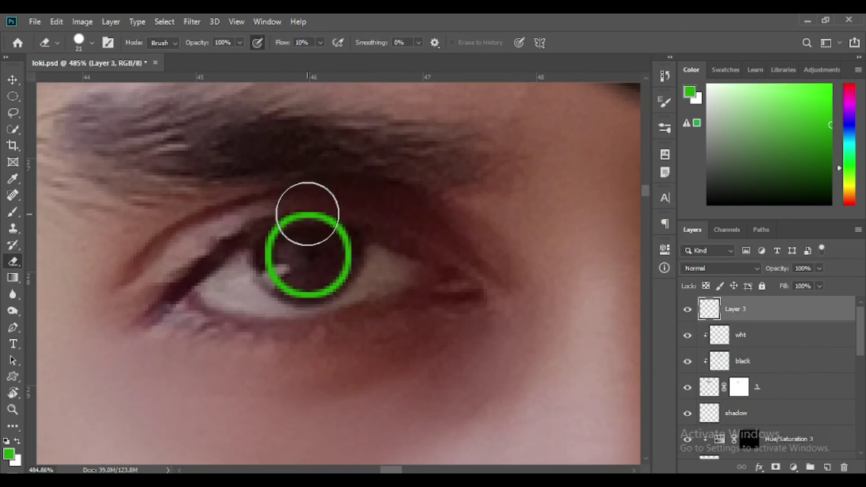
pyautogui.press('[')
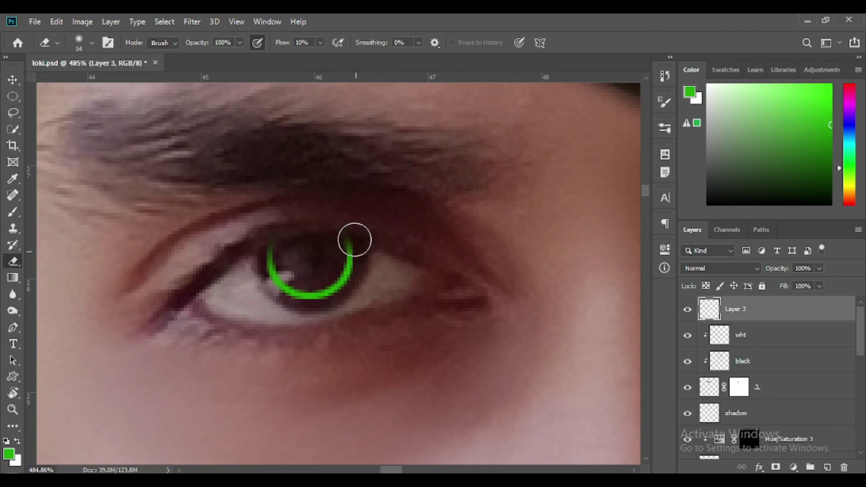
pyautogui.scroll(-5, 348, 258)
pyautogui.scroll(3, 502, 329)
# Step: Rename the ring layer 'eye', duplicate and Gaussian-blur it, then merge the copies
pyautogui.doubleClick(735, 309)
pyautogui.write('eye')
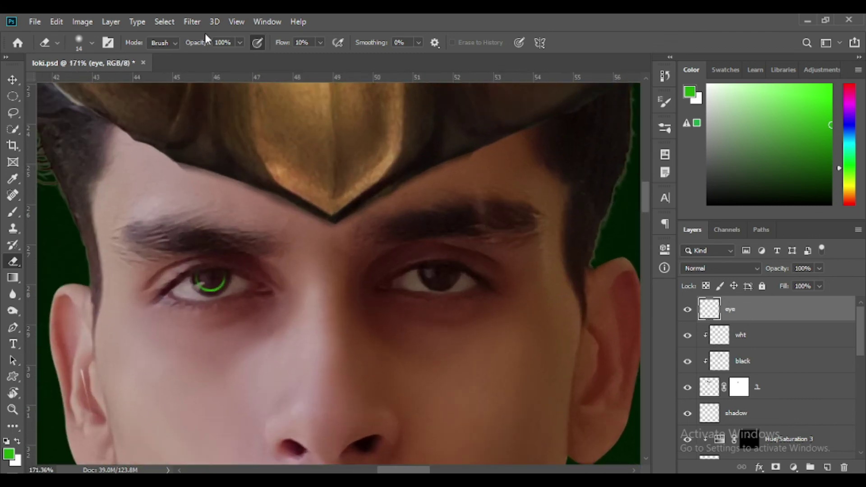
pyautogui.hotkey('ctrl', 'j')
pyautogui.click(191, 21)
pyautogui.click(379, 215)
pyautogui.click(668, 223)
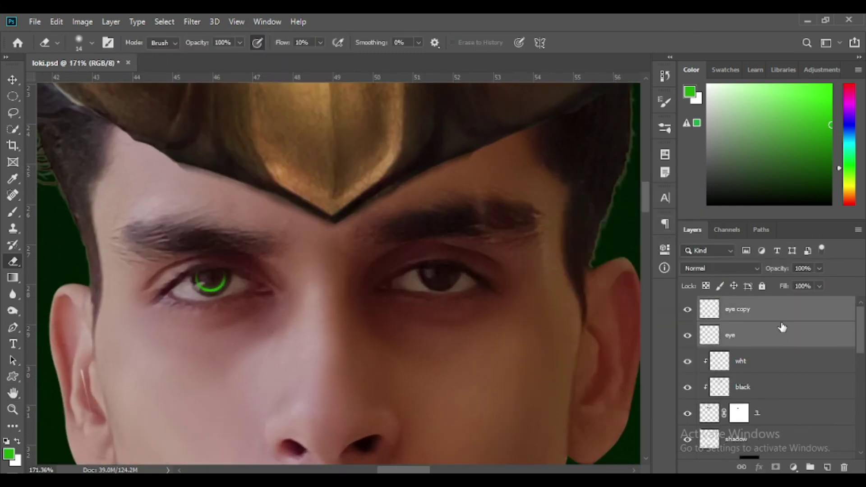
pyautogui.hotkey('ctrl', 'e')
pyautogui.press('v')
pyautogui.scroll(2, 212, 296)
pyautogui.scroll(-5, 559, 337)
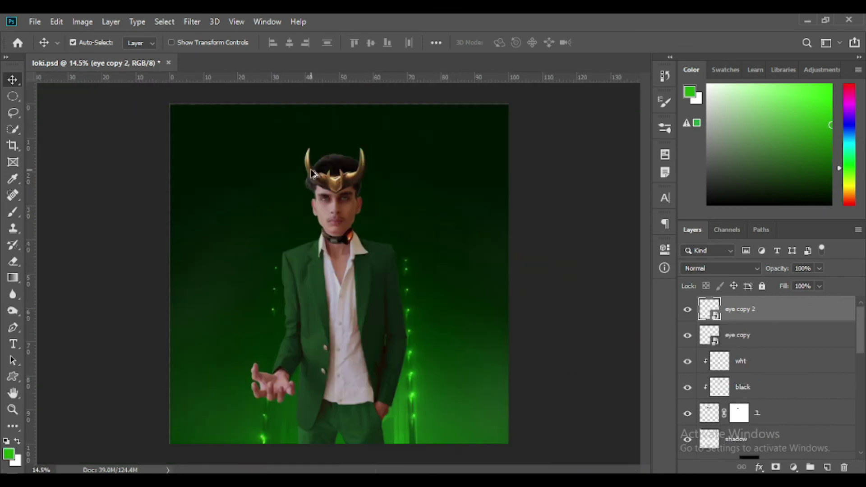
pyautogui.scroll(4, 348, 212)
pyautogui.scroll(-4, 575, 293)
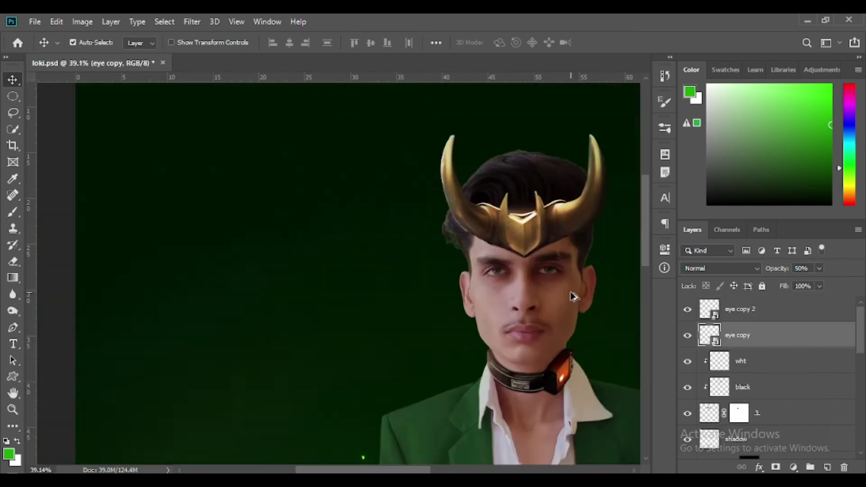
pyautogui.scroll(-2, 574, 293)
pyautogui.scroll(-2, 574, 294)
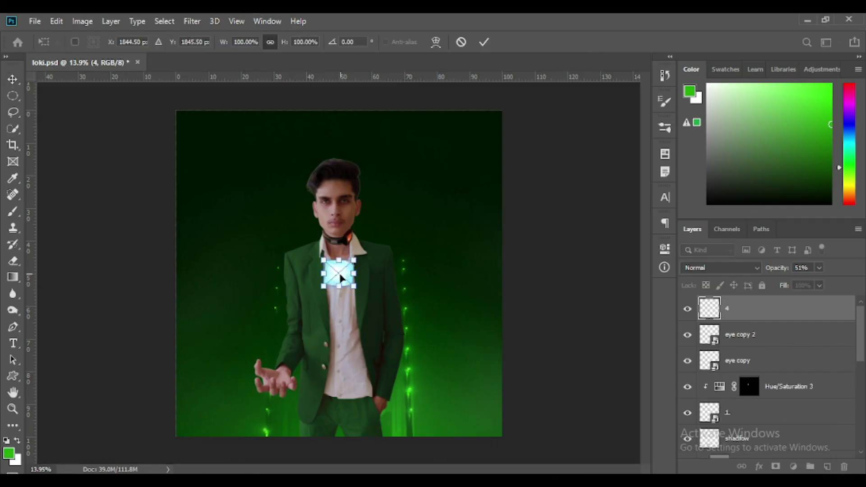
# Step: Move the cube onto the man's hand, enlarge it to 130.73%, raise its opacity, and commit
pyautogui.moveTo(341, 276); pyautogui.dragTo(275, 374)
pyautogui.scroll(3, 275, 374)
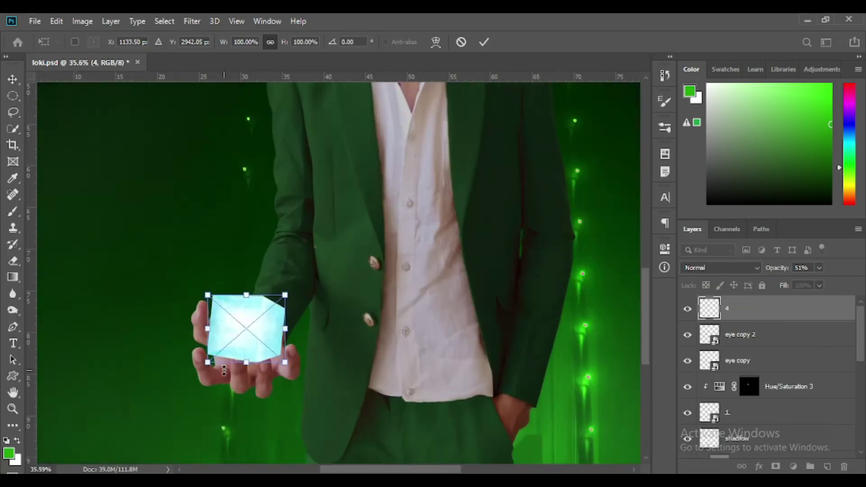
pyautogui.scroll(3, 270, 361)
pyautogui.moveTo(338, 396); pyautogui.dragTo(309, 348)
pyautogui.click(819, 267)
pyautogui.moveTo(819, 282); pyautogui.dragTo(808, 285)
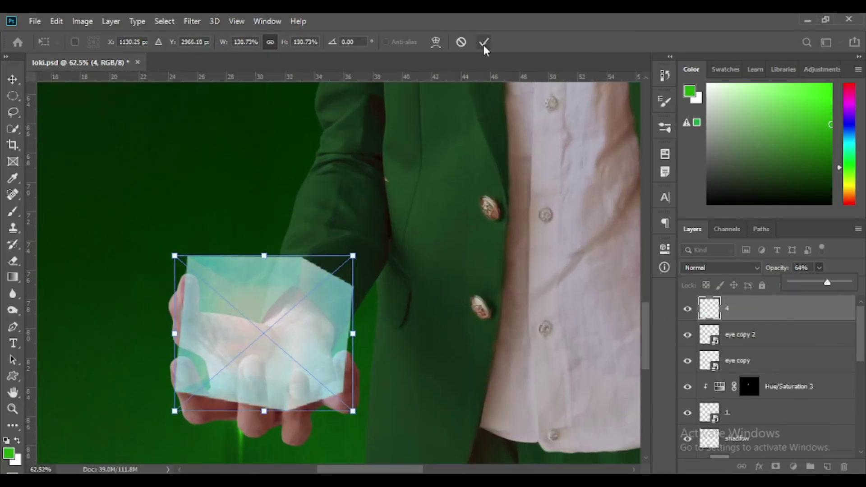
pyautogui.click(483, 42)
# Step: Add a layer mask to the cube and erase the first fingertip back in front of it
pyautogui.click(776, 467)
pyautogui.scroll(2, 360, 379)
pyautogui.scroll(5, 317, 326)
pyautogui.click(13, 260)
pyautogui.rightClick(273, 244)
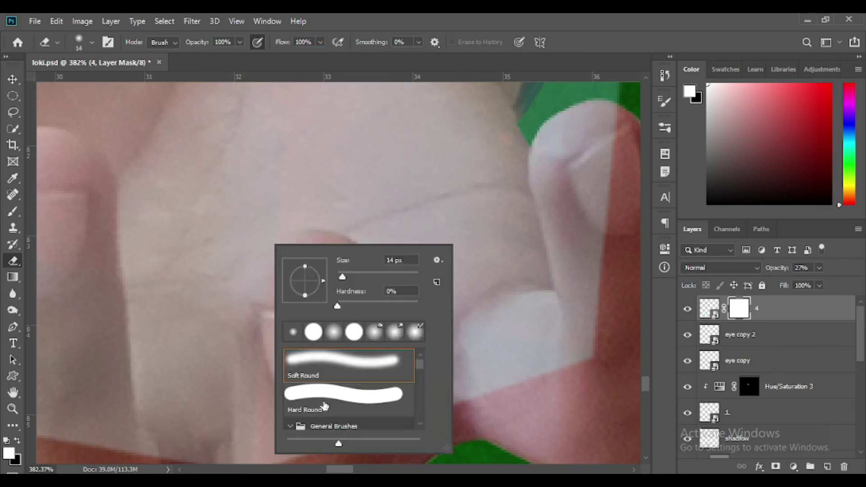
pyautogui.press('Escape')
pyautogui.scroll(1, 299, 300)
pyautogui.moveTo(369, 235); pyautogui.dragTo(326, 215)
pyautogui.scroll(-3, 249, 345)
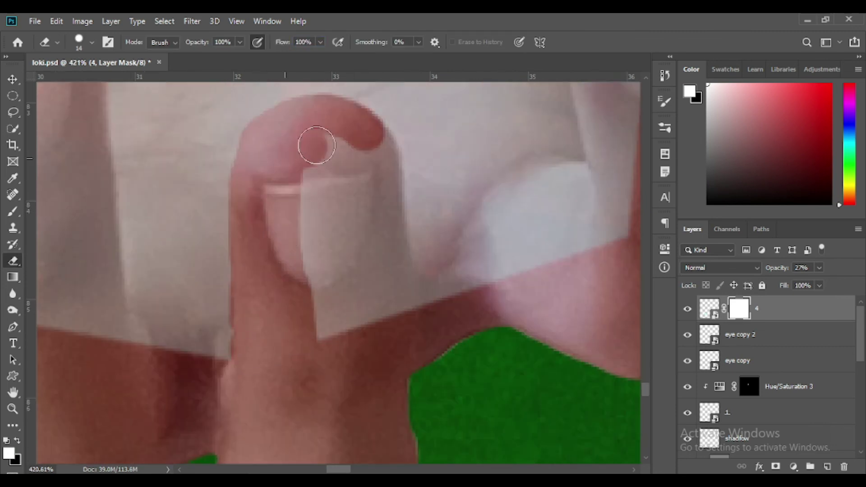
pyautogui.moveTo(315, 145); pyautogui.dragTo(338, 154)
# Step: Erase the remaining fingernail and left finger on the mask, cleaning up the finger edges
pyautogui.hscroll(5, 367, 322)
pyautogui.moveTo(360, 127)
pyautogui.mouseDown()
pyautogui.moveTo(308, 164)
pyautogui.moveTo(343, 342)
pyautogui.mouseUp()
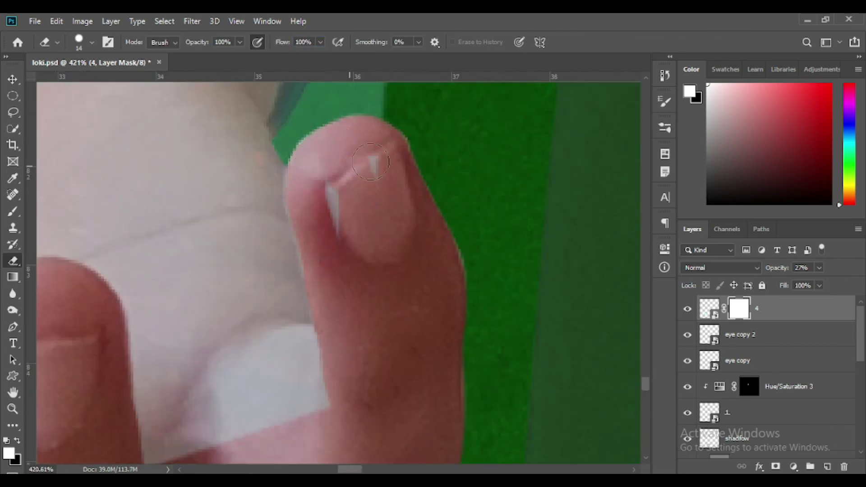
pyautogui.scroll(-5, 203, 338)
pyautogui.scroll(4, 260, 190)
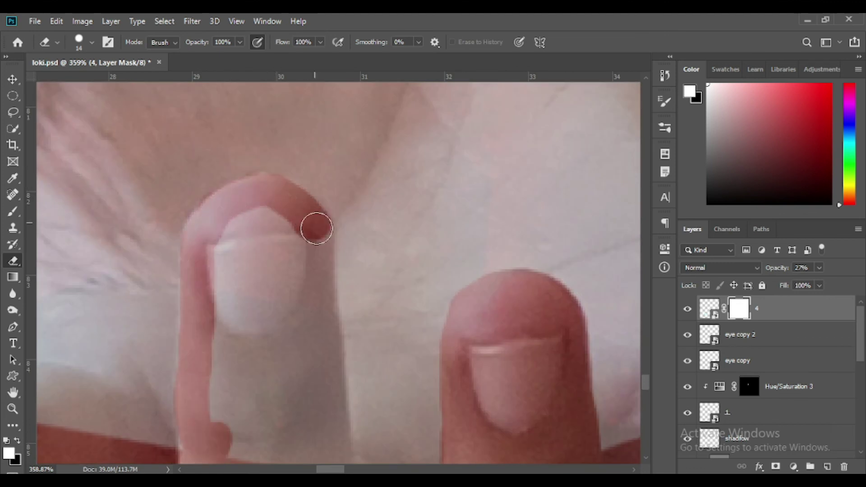
pyautogui.moveTo(291, 403); pyautogui.dragTo(277, 222)
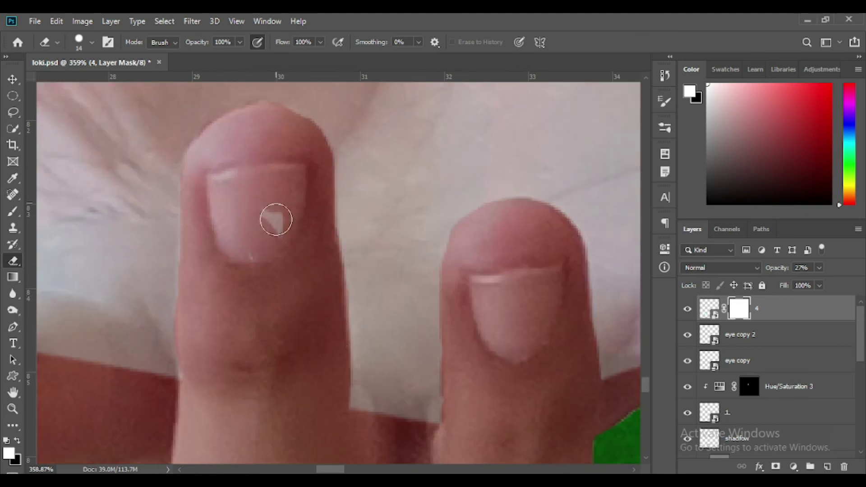
pyautogui.hscroll(-5, 276, 222)
pyautogui.scroll(1, 143, 227)
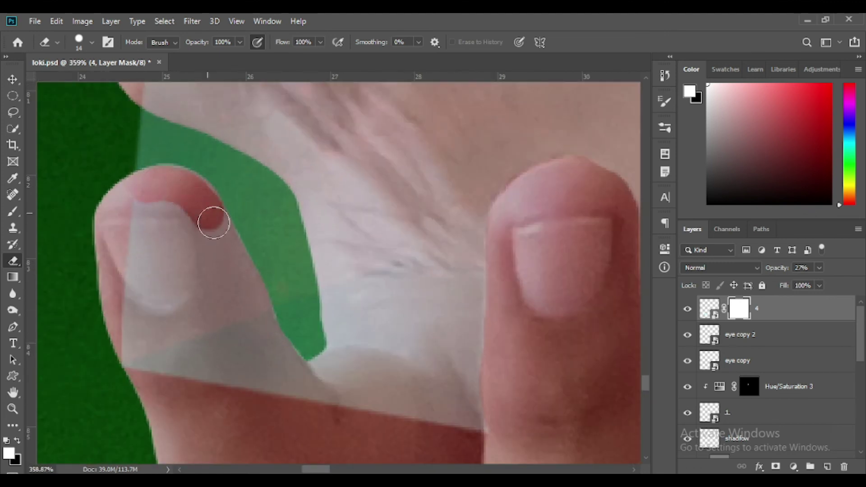
pyautogui.moveTo(213, 223); pyautogui.dragTo(310, 400)
pyautogui.scroll(2, 291, 379)
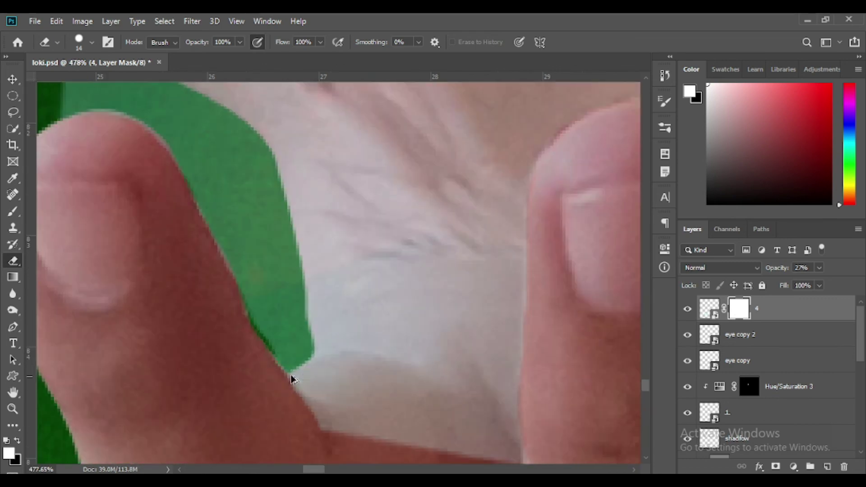
# Step: Switch to the soft Brush tool and adjust its tip size
pyautogui.press('b')
pyautogui.scroll(-3, 291, 379)
pyautogui.rightClick(270, 266)
pyautogui.press('Escape')
pyautogui.scroll(-2, 304, 309)
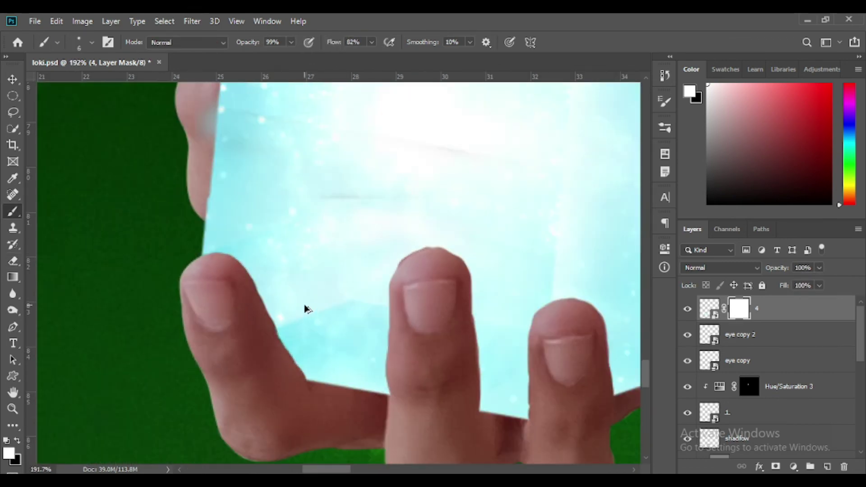
pyautogui.scroll(2, 305, 309)
pyautogui.scroll(-5, 338, 238)
pyautogui.scroll(-2, 339, 238)
pyautogui.scroll(6, 224, 224)
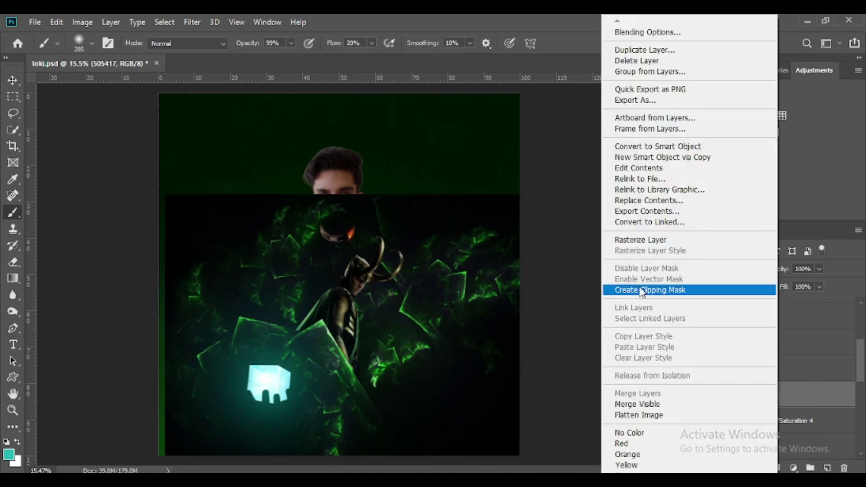
# Step: Clip the 505417 texture layer to the figure and set its blend mode to Lighter Color
pyautogui.click(643, 290)
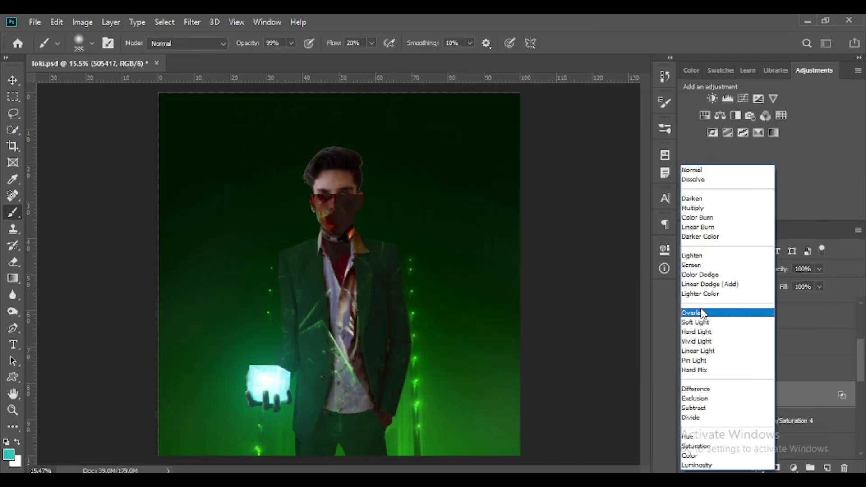
pyautogui.click(700, 294)
pyautogui.scroll(2, 405, 243)
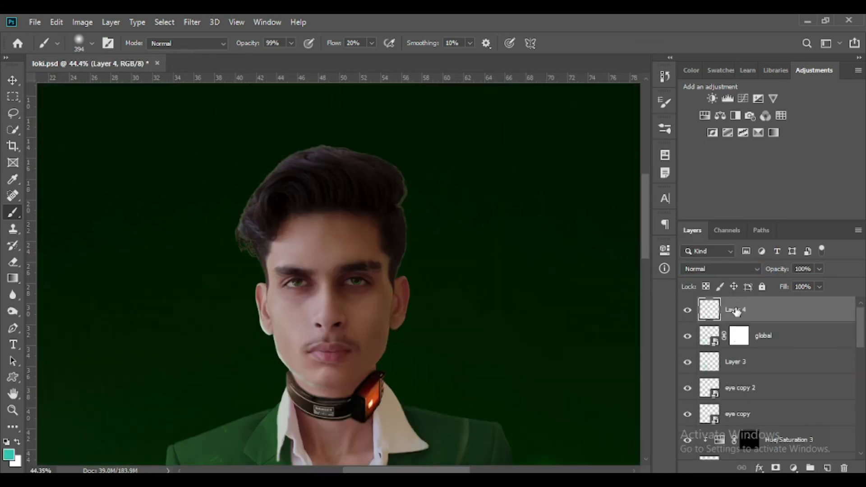
pyautogui.write('hair')
# Step: Choose a 13 px scatter brush and paint loose green strands along the hair edge
pyautogui.click(665, 129)
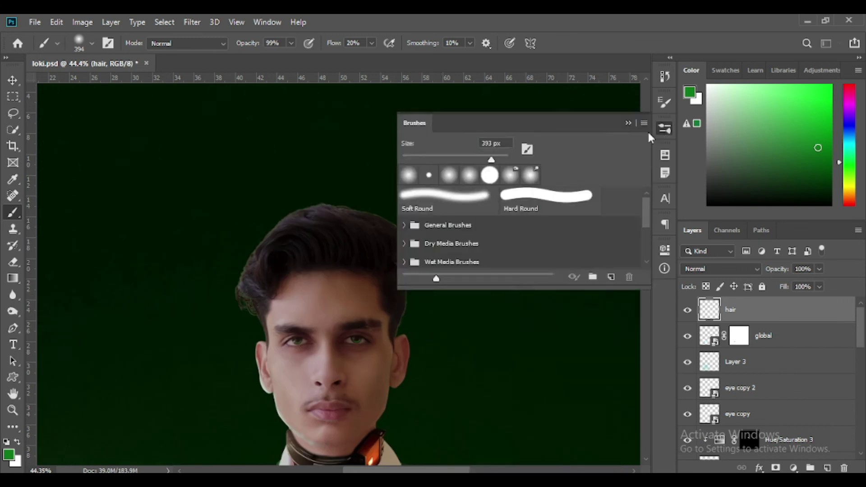
pyautogui.click(665, 102)
pyautogui.click(521, 140)
pyautogui.moveTo(514, 205); pyautogui.dragTo(500, 208)
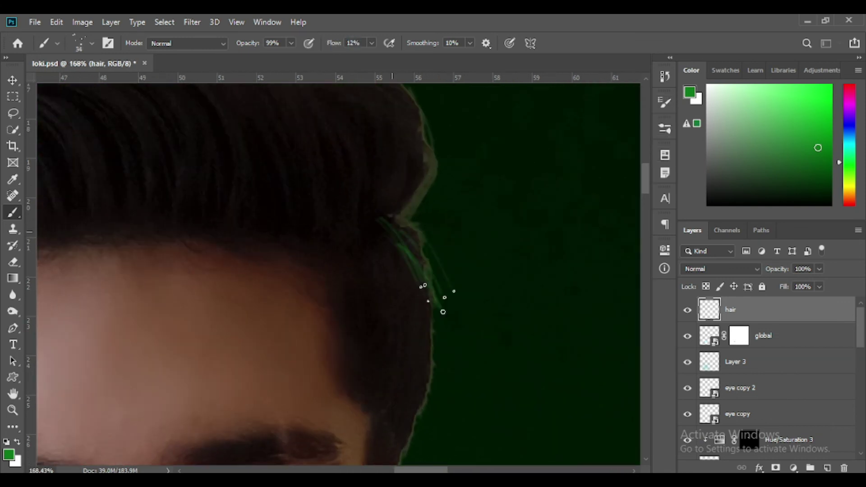
pyautogui.moveTo(397, 227); pyautogui.dragTo(415, 288)
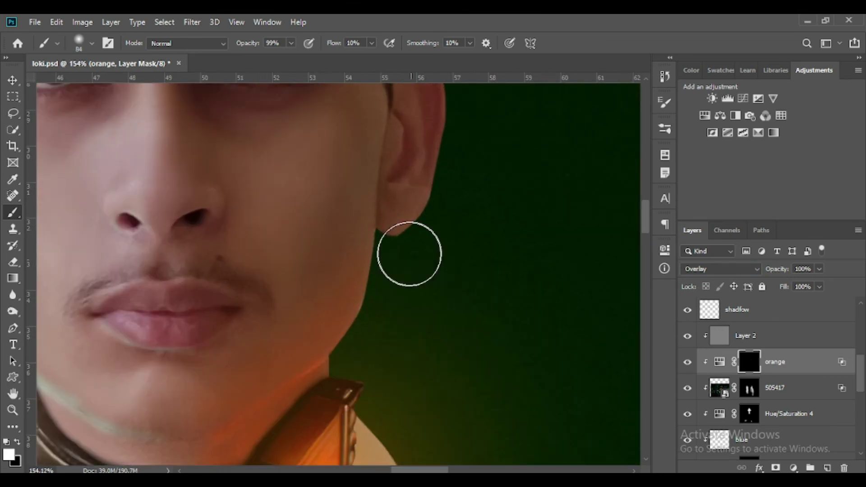
# Step: Drag the light-streak layer from the other tab into loki.psd
pyautogui.scroll(-3, 462, 320)
pyautogui.scroll(3, 218, 290)
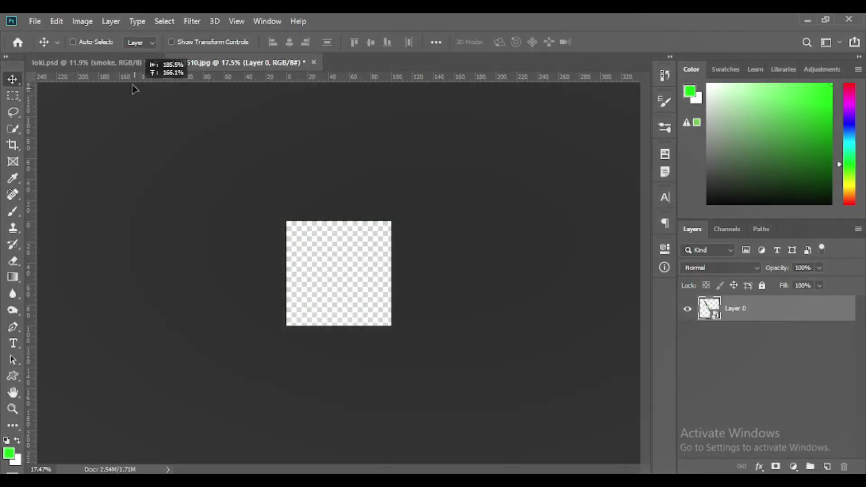
pyautogui.moveTo(135, 88)
pyautogui.mouseDown()
pyautogui.moveTo(251, 243)
pyautogui.moveTo(225, 194)
pyautogui.mouseUp()
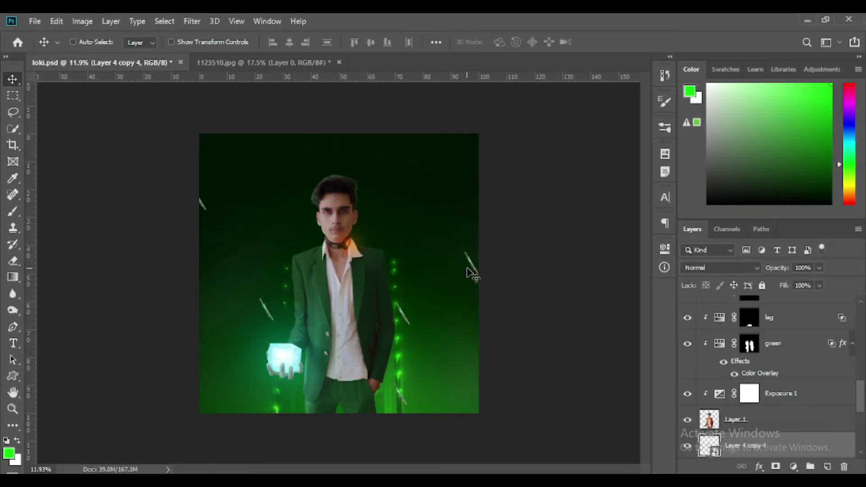
# Step: Apply a Motion Blur to the light streak at the chosen angle
pyautogui.scroll(-3, 767, 361)
pyautogui.click(191, 21)
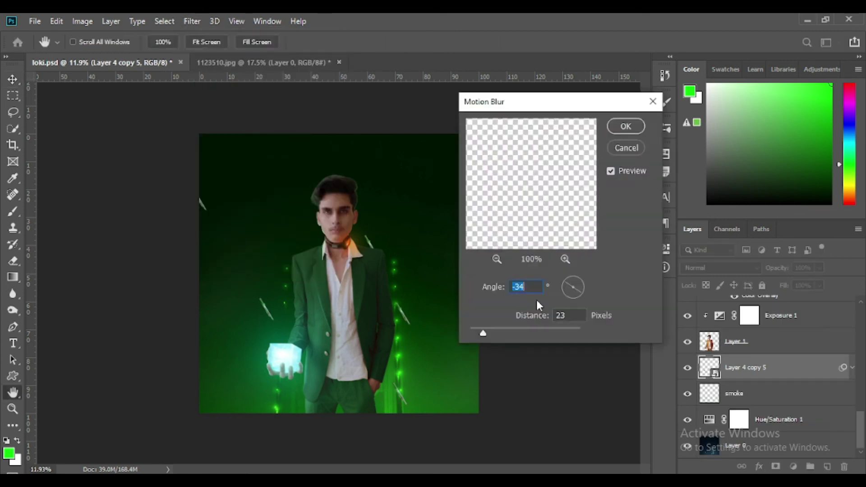
pyautogui.click(624, 125)
# Step: Add a Color Balance adjustment layer clipped to the layer below
pyautogui.click(822, 69)
pyautogui.click(720, 114)
pyautogui.click(555, 448)
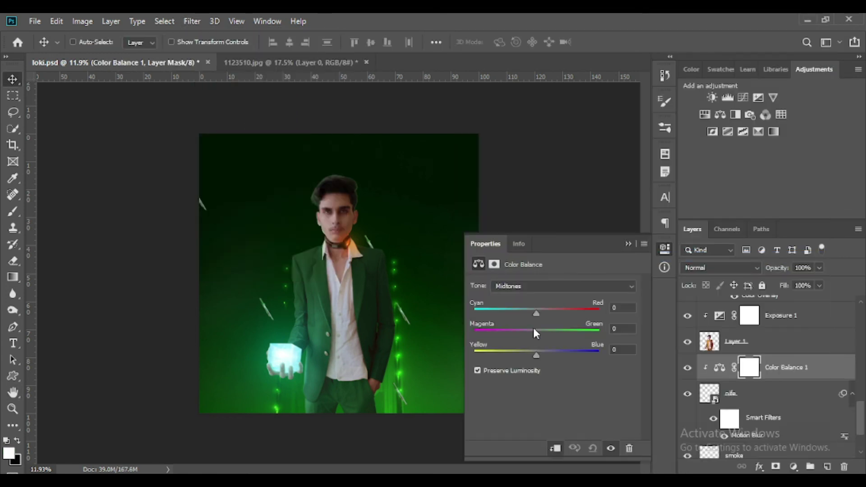
pyautogui.scroll(3, 808, 381)
pyautogui.click(808, 380)
pyautogui.click(801, 336)
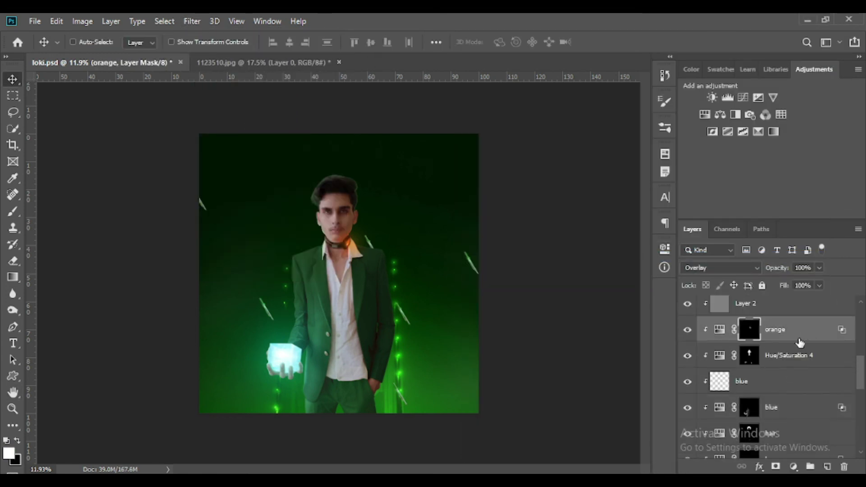
# Step: Set Color Balance Tone to Shadows and shift Magenta-Green to +10
pyautogui.click(536, 353)
pyautogui.press('Up')
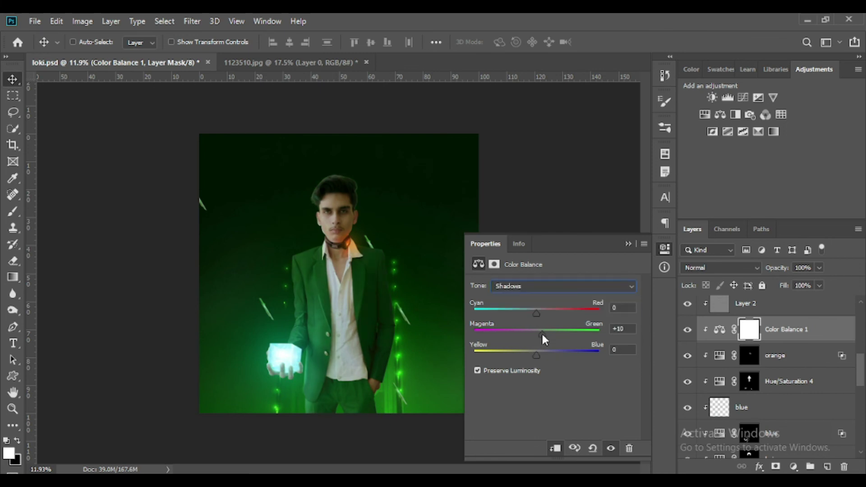
pyautogui.press('Down')
pyautogui.press('Down')
pyautogui.press('Up')
pyautogui.moveTo(537, 330); pyautogui.dragTo(540, 336)
pyautogui.click(628, 243)
pyautogui.scroll(5, 382, 203)
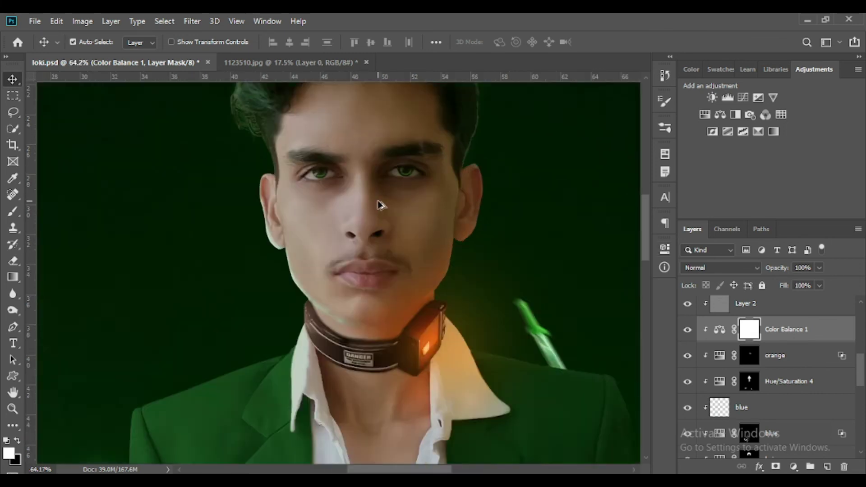
pyautogui.scroll(-5, 381, 203)
pyautogui.scroll(-5, 827, 426)
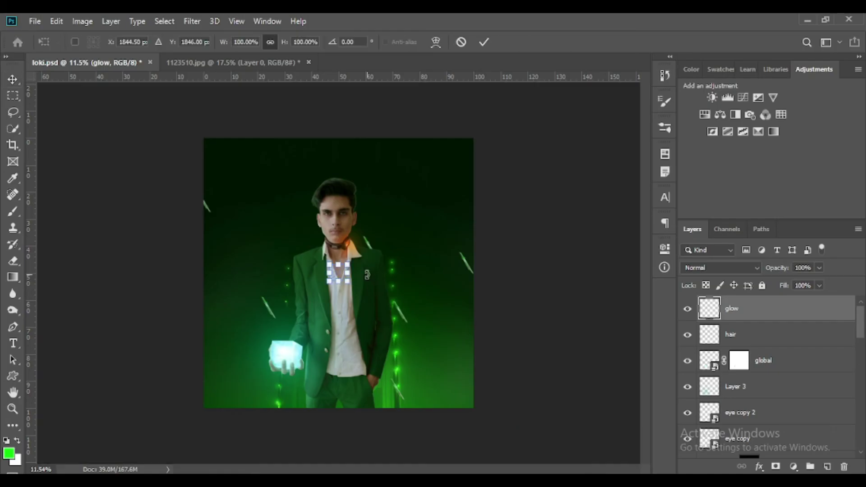
# Step: Shrink and tilt the LOKI badge onto the jacket lapel and commit the transform
pyautogui.scroll(5, 330, 233)
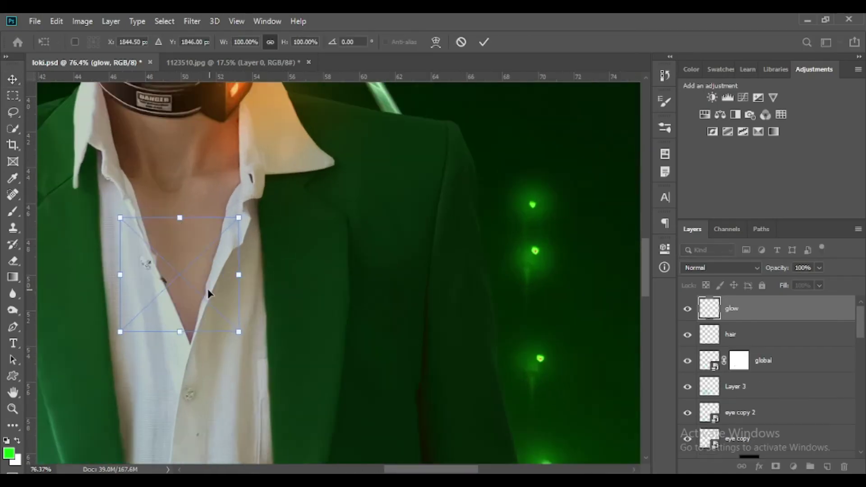
pyautogui.scroll(3, 330, 233)
pyautogui.moveTo(235, 296); pyautogui.dragTo(238, 292)
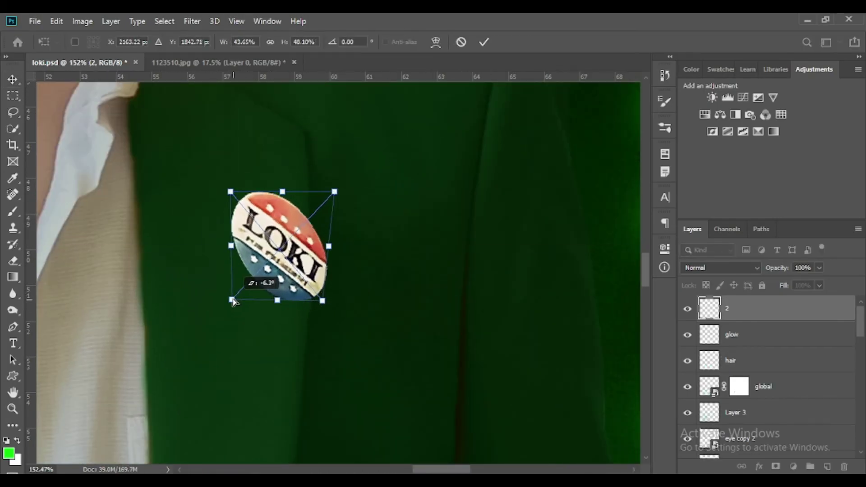
pyautogui.moveTo(324, 266); pyautogui.dragTo(287, 266)
pyautogui.scroll(-5, 302, 316)
pyautogui.scroll(4, 288, 307)
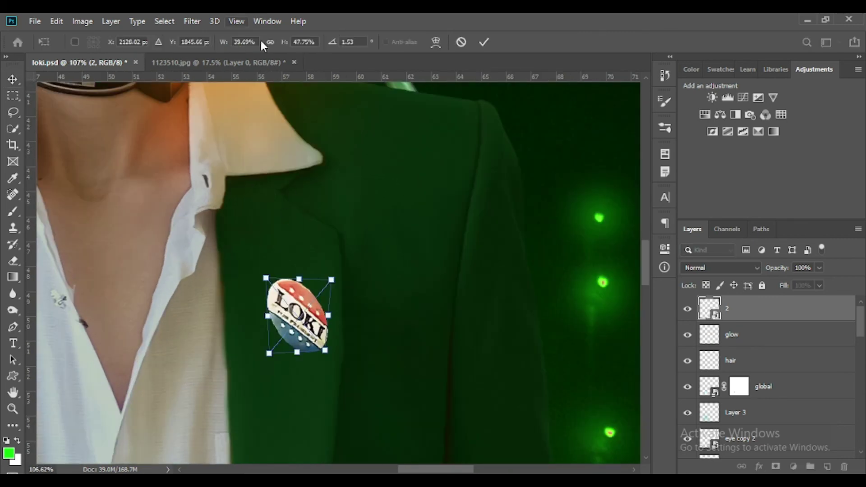
pyautogui.press('Return')
# Step: Rename the badge layer 'tag', add a 'shadow' layer below it, and set a black brush
pyautogui.write('g')
pyautogui.press('Return')
pyautogui.hotkey('ctrl', 'shift', 'alt', 'n')
pyautogui.doubleClick(736, 335)
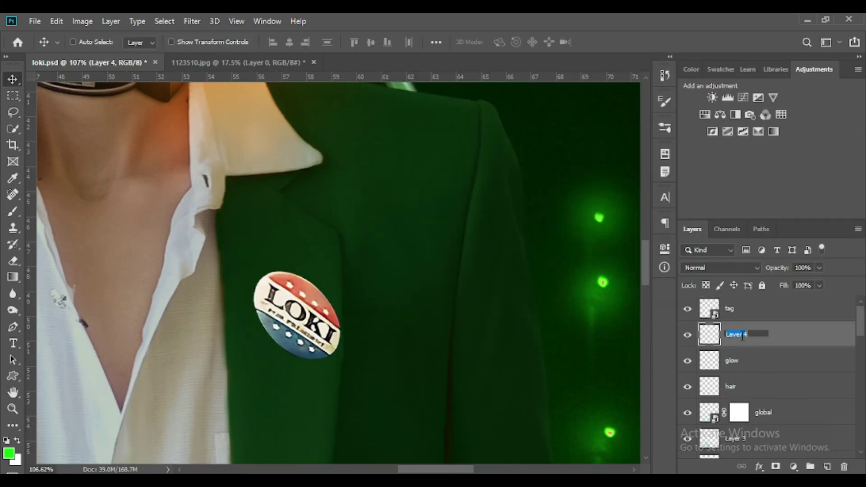
pyautogui.click(690, 69)
pyautogui.press('b')
pyautogui.press('d')
pyautogui.scroll(5, 284, 361)
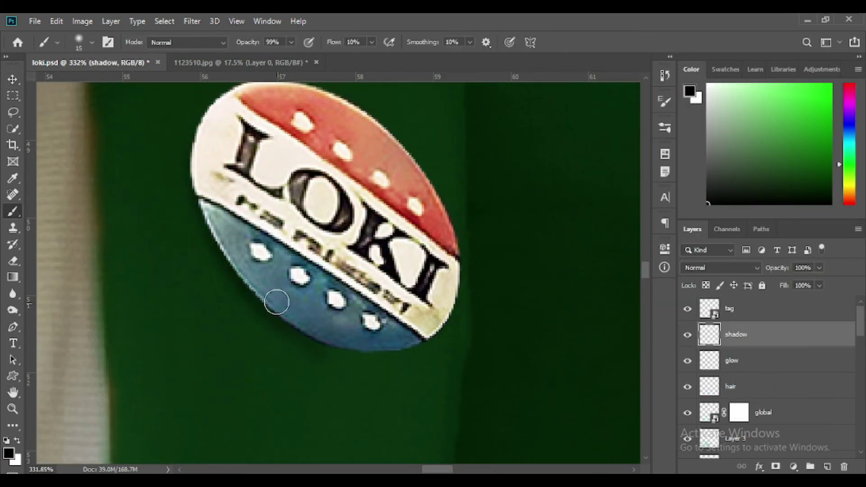
pyautogui.scroll(-3, 276, 301)
pyautogui.scroll(-4, 289, 298)
pyautogui.scroll(3, 325, 316)
pyautogui.click(749, 308)
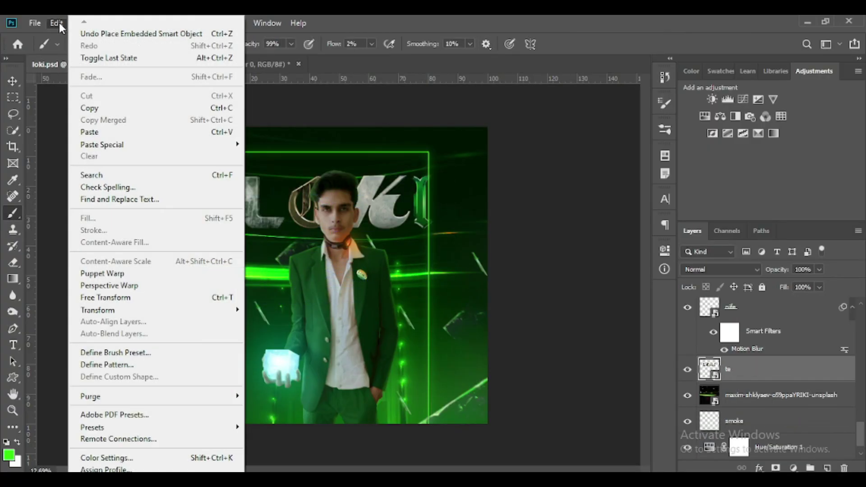
# Step: Puppet Warp the LOKI title and split its Blend If Underlying Layer slider
pyautogui.click(101, 273)
pyautogui.click(250, 205)
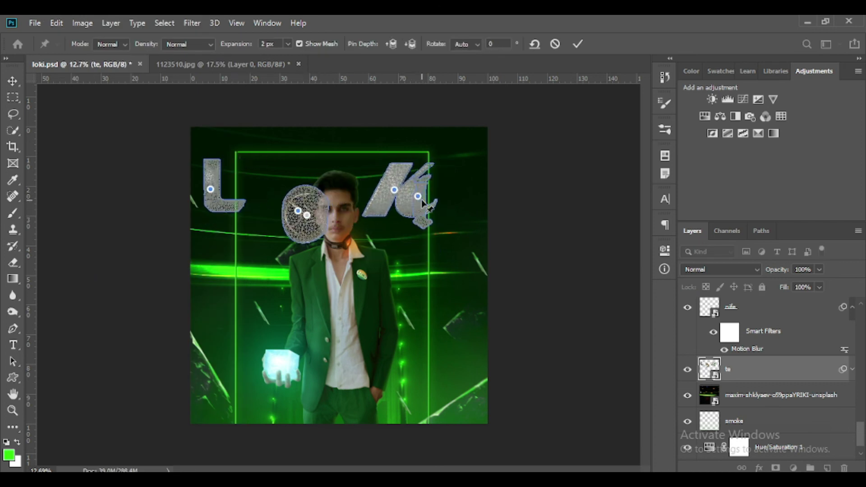
pyautogui.doubleClick(830, 376)
pyautogui.moveTo(540, 317); pyautogui.dragTo(562, 317)
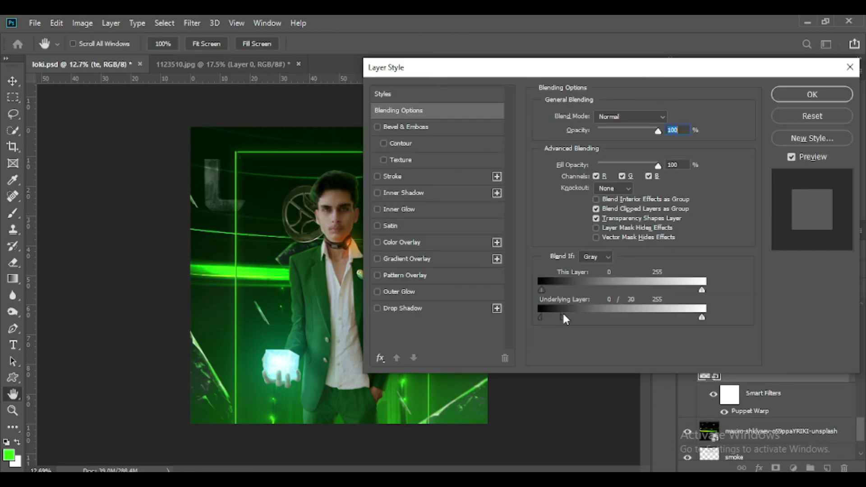
pyautogui.click(812, 95)
# Step: Position the Marvel Studios logo at the top with Lighten blend mode and commit it
pyautogui.moveTo(334, 253); pyautogui.dragTo(334, 180)
pyautogui.click(704, 269)
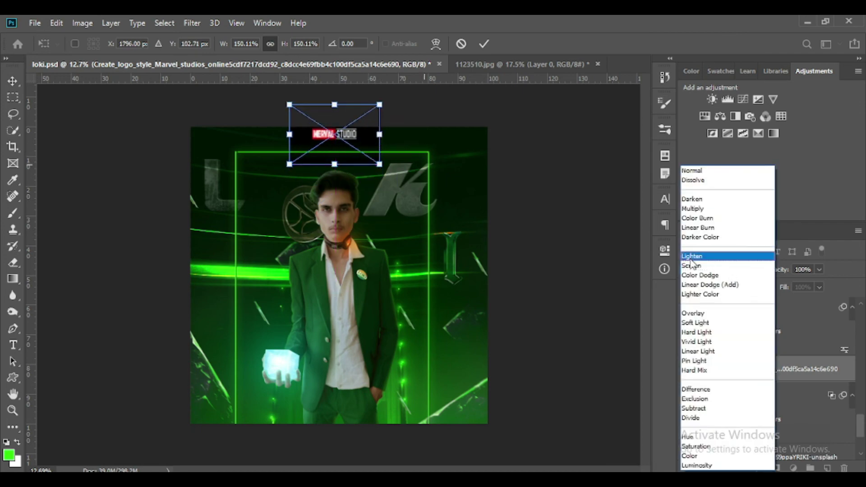
pyautogui.click(691, 256)
pyautogui.press('Return')
pyautogui.press('b')
pyautogui.scroll(3, 321, 242)
pyautogui.scroll(-3, 321, 242)
pyautogui.scroll(1, 321, 242)
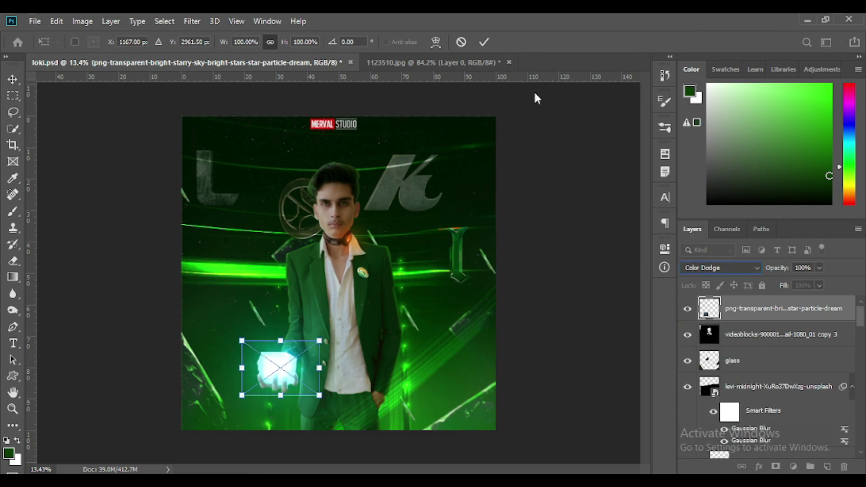
# Step: Commit the star-particle layer and set its blending to Color Dodge
pyautogui.scroll(5, 280, 367)
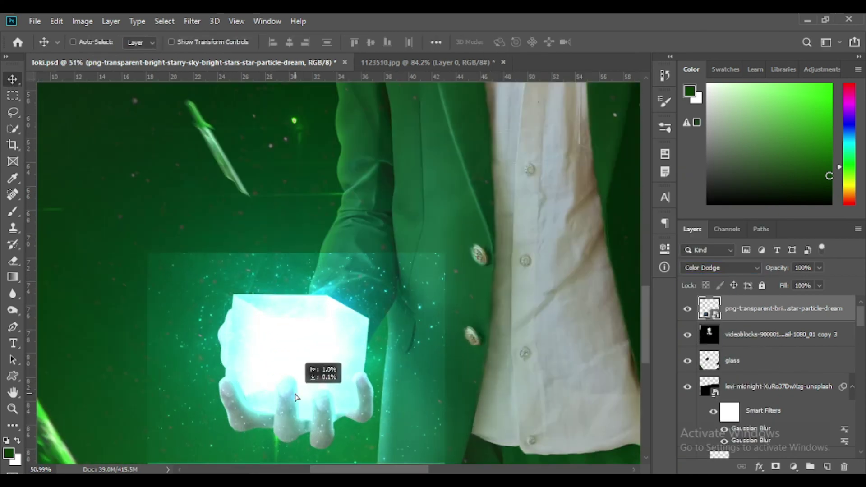
pyautogui.press('Return')
pyautogui.doubleClick(848, 307)
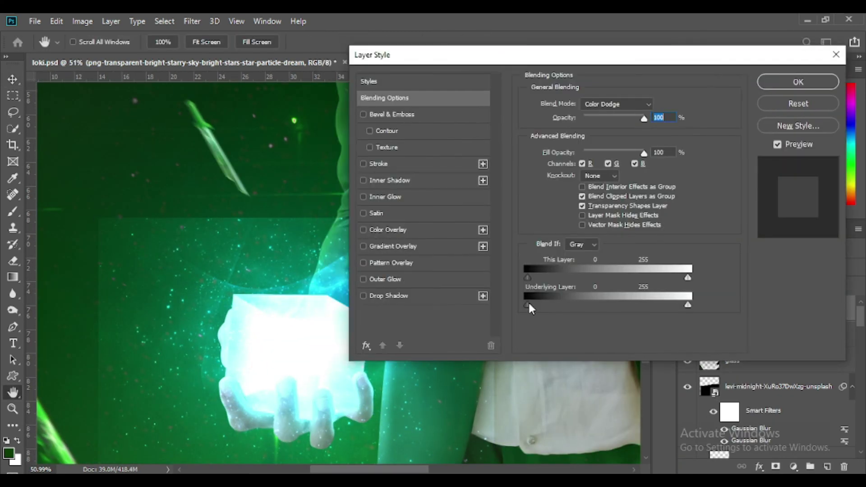
pyautogui.click(775, 87)
# Step: Hide the particles with a black mask and paint them back in around the glowing cube
pyautogui.keyDown('alt'); pyautogui.click(776, 467); pyautogui.keyUp('alt')
pyautogui.click(13, 211)
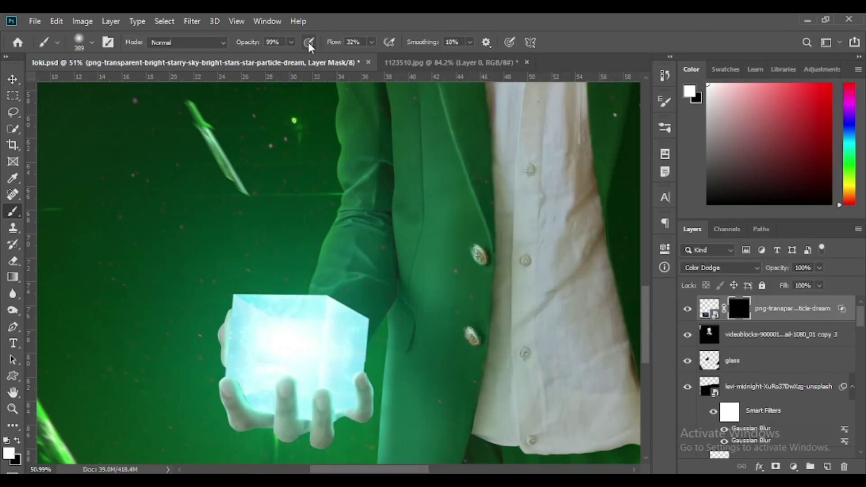
pyautogui.moveTo(280, 343); pyautogui.dragTo(348, 386)
pyautogui.keyDown('alt'); pyautogui.scroll(-3, 348, 387); pyautogui.keyUp('alt')
pyautogui.keyDown('alt'); pyautogui.scroll(-3, 334, 385); pyautogui.keyUp('alt')
pyautogui.keyDown('alt'); pyautogui.scroll(2, 334, 384); pyautogui.keyUp('alt')
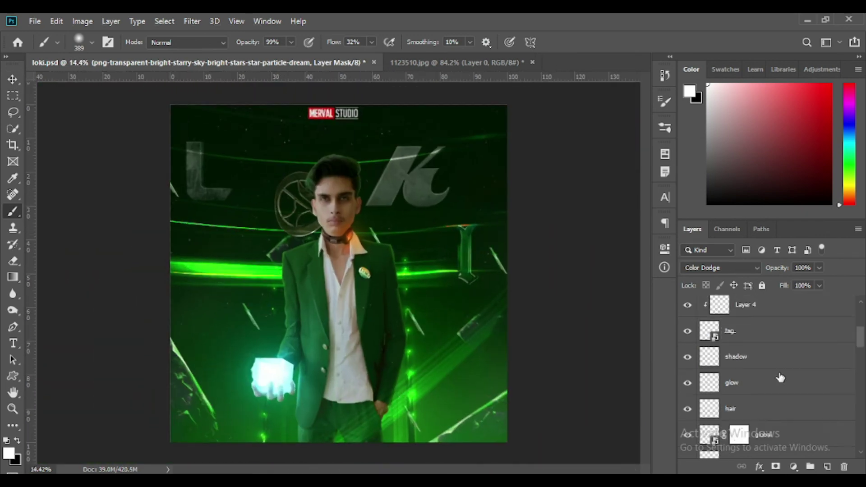
pyautogui.scroll(-5, 785, 379)
pyautogui.click(791, 392)
pyautogui.hotkey('ctrl', 'shift', 'alt', 'n')
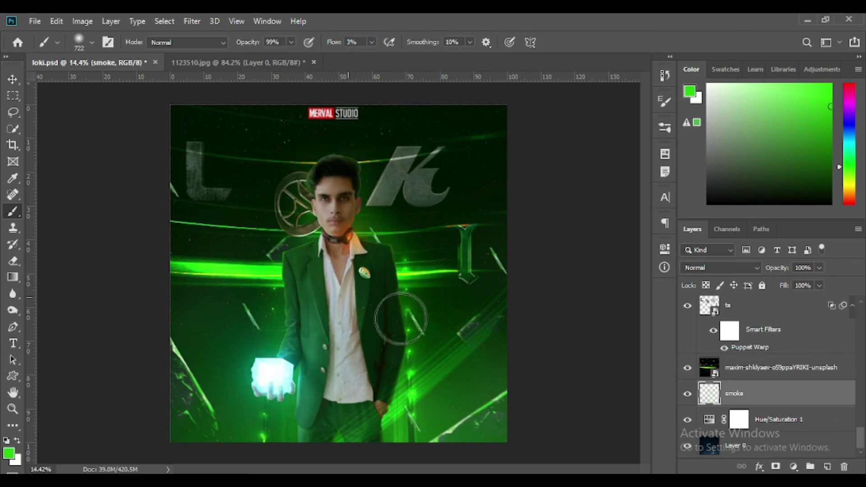
# Step: Scroll through the layer stack to the smoke layer and dismiss the layer menu
pyautogui.keyDown('alt'); pyautogui.scroll(3, 401, 318); pyautogui.keyUp('alt')
pyautogui.keyDown('alt'); pyautogui.scroll(-3, 386, 387); pyautogui.keyUp('alt')
pyautogui.keyDown('alt'); pyautogui.scroll(3, 368, 194); pyautogui.keyUp('alt')
pyautogui.keyDown('alt'); pyautogui.scroll(-2, 308, 214); pyautogui.keyUp('alt')
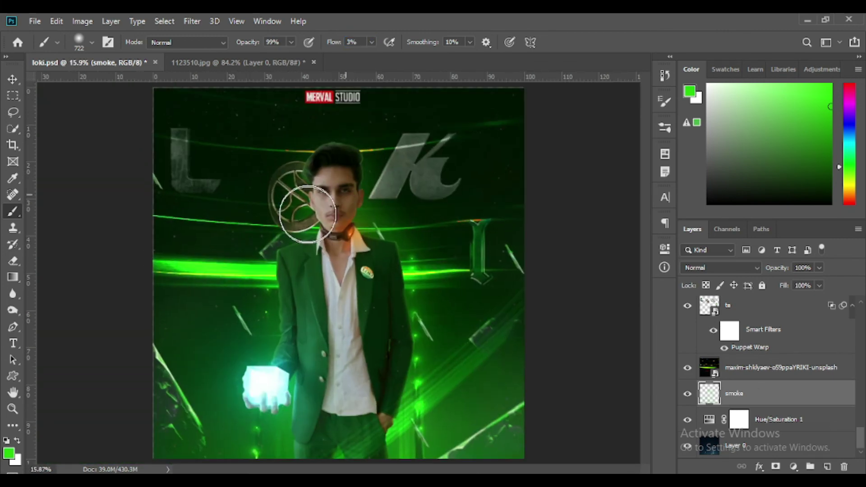
pyautogui.keyDown('alt'); pyautogui.scroll(3, 322, 293); pyautogui.keyUp('alt')
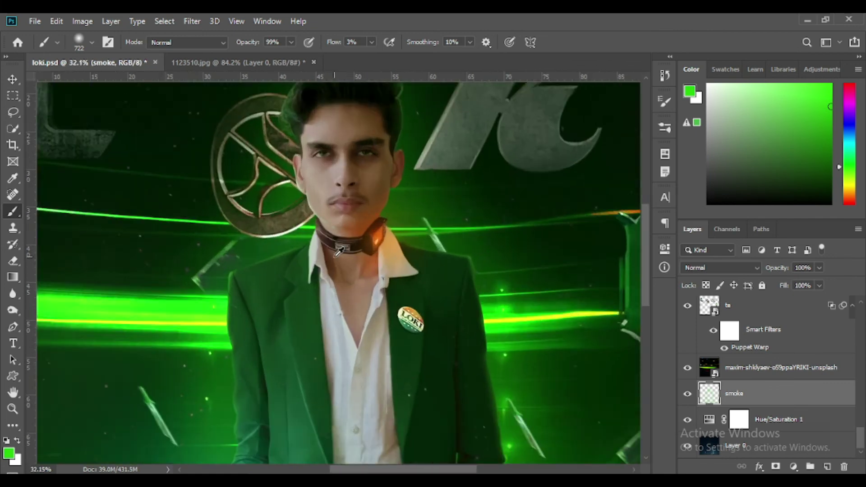
pyautogui.keyDown('alt'); pyautogui.scroll(-4, 315, 237); pyautogui.keyUp('alt')
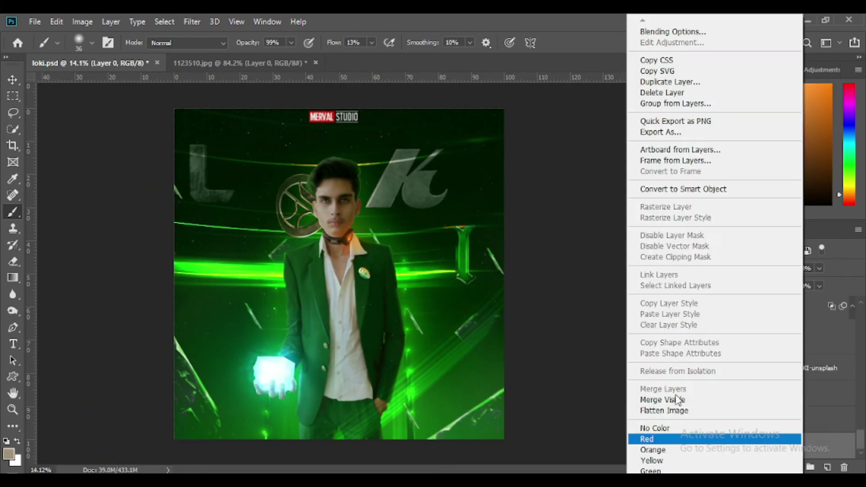
pyautogui.press('Escape')
# Step: Save loki.psd, then merge the whole poster onto a new layer and duplicate it
pyautogui.hotkey('ctrl', 's')
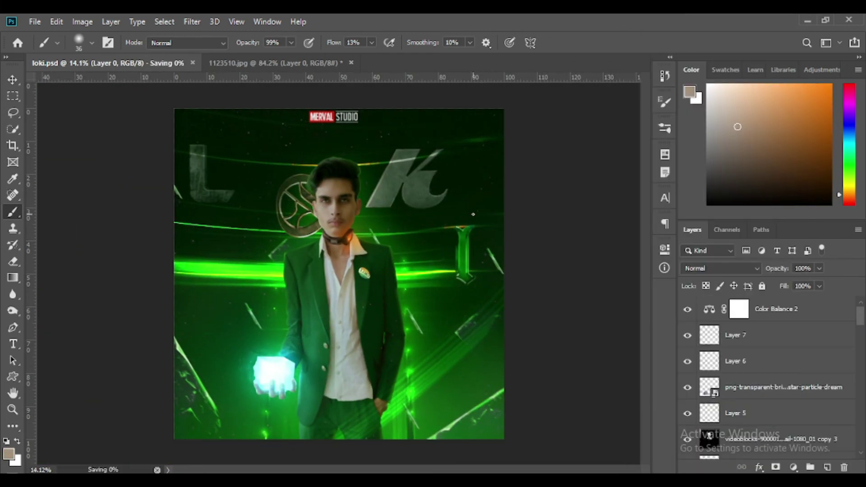
pyautogui.hotkey('ctrl', 'j')
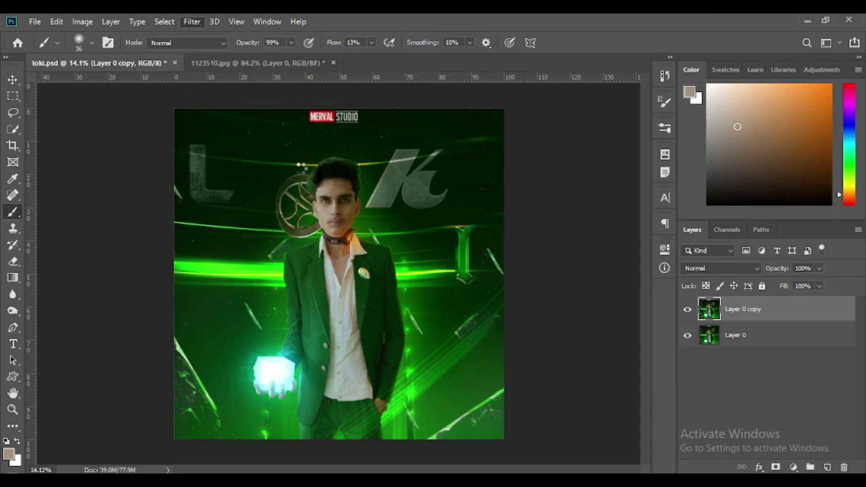
pyautogui.hotkey('ctrl', 'shift', 'a')
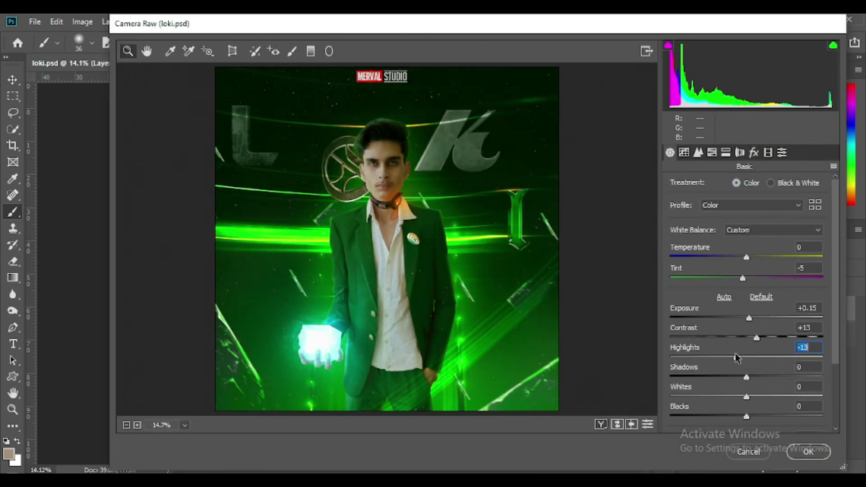
# Step: In Camera Raw, boost contrast and shape a custom green point curve with lifted midtones
pyautogui.scroll(-3, 747, 334)
pyautogui.moveTo(762, 399)
pyautogui.mouseDown()
pyautogui.moveTo(738, 391)
pyautogui.moveTo(749, 410)
pyautogui.moveTo(746, 404)
pyautogui.mouseUp()
pyautogui.click(684, 153)
pyautogui.scroll(-1, 750, 410)
pyautogui.click(731, 187)
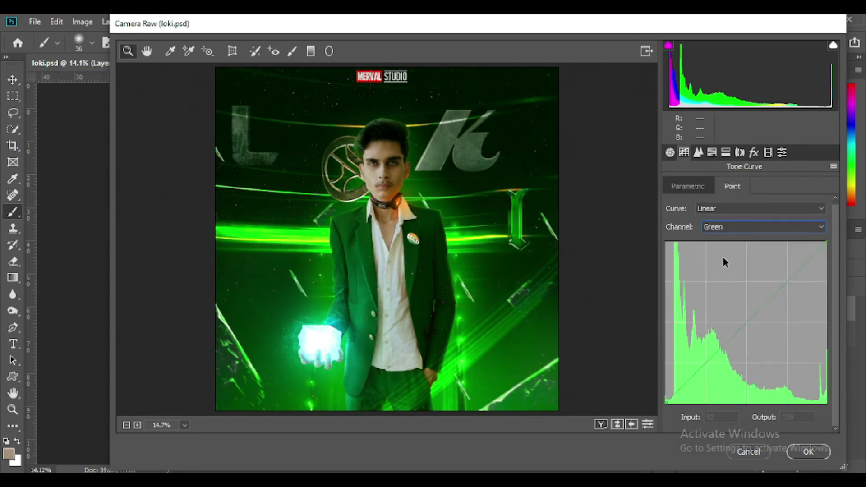
pyautogui.moveTo(784, 276); pyautogui.dragTo(786, 280)
pyautogui.click(748, 324)
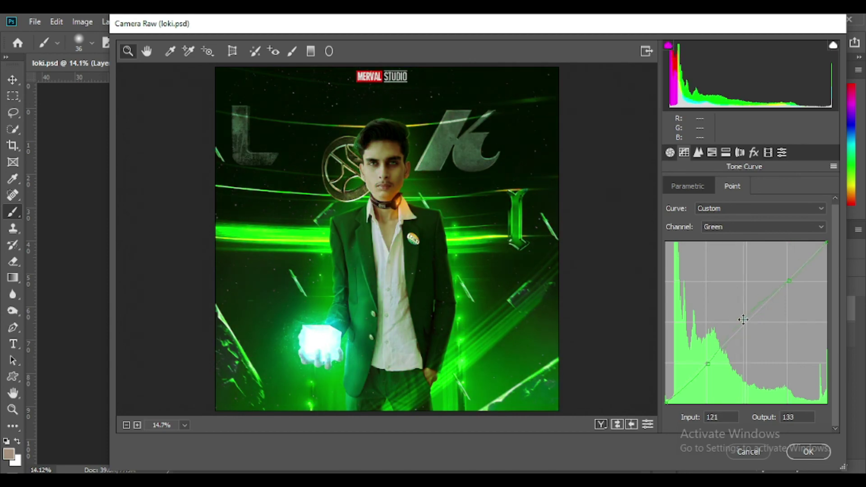
pyautogui.moveTo(708, 364); pyautogui.dragTo(703, 363)
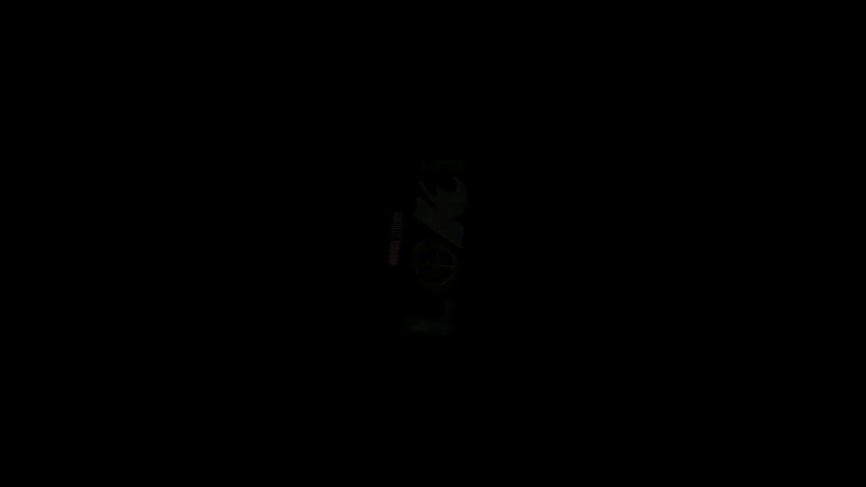